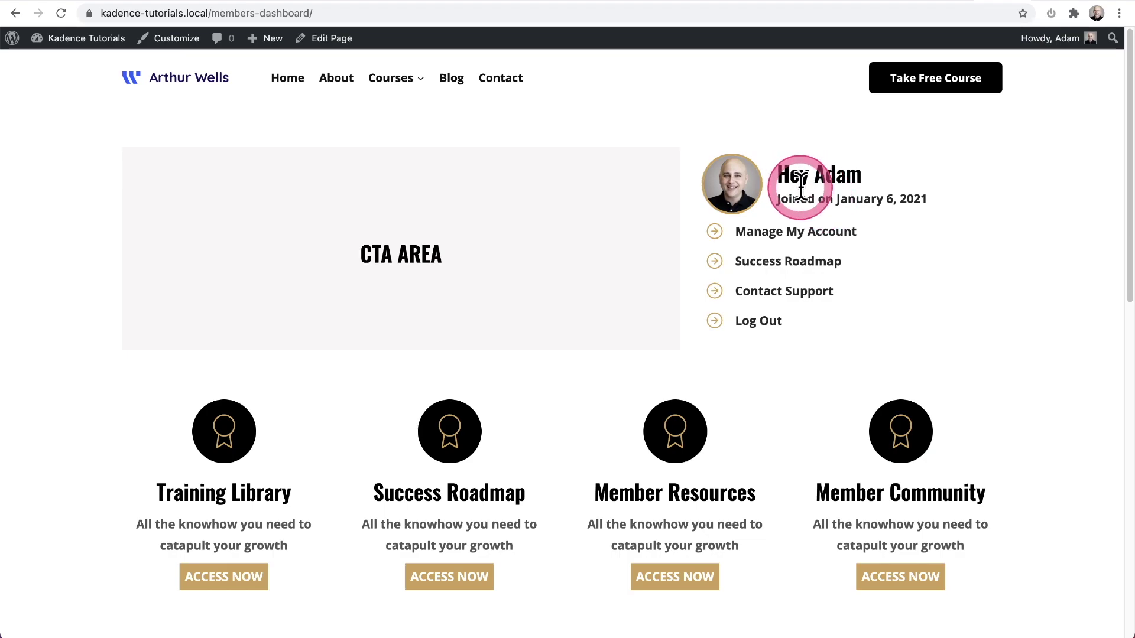
Scroll through the reference members-dashboard screenshot in its Chrome tab.
{"action": "scroll", "coordinate": [959, 216], "scroll_direction": "down", "scroll_amount": 3}
{"action": "scroll", "coordinate": [960, 214], "scroll_direction": "down", "scroll_amount": 7}
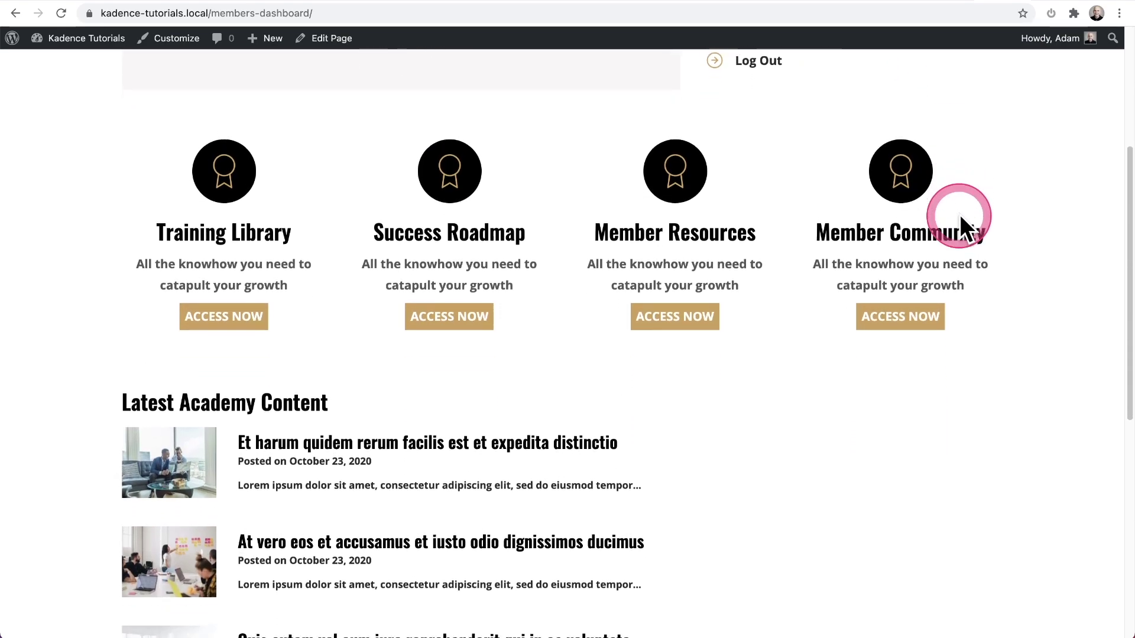
{"action": "scroll", "coordinate": [960, 215], "scroll_direction": "down", "scroll_amount": 3}
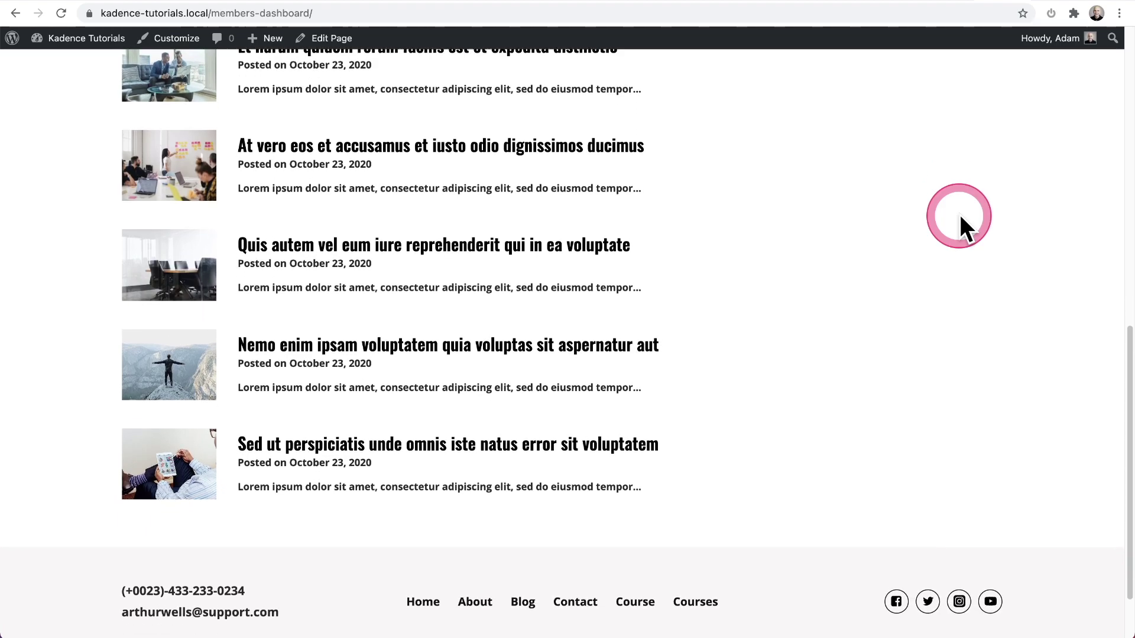
{"action": "scroll", "coordinate": [959, 211], "scroll_direction": "up", "scroll_amount": 3}
{"action": "scroll", "coordinate": [960, 216], "scroll_direction": "up", "scroll_amount": 10}
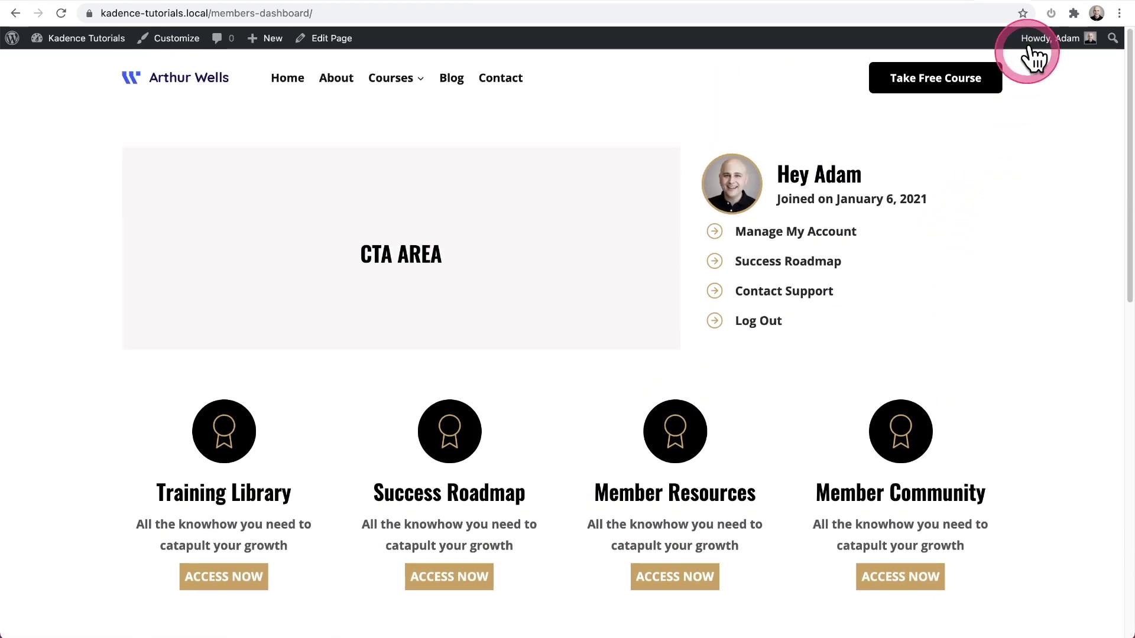
{"action": "left_click", "coordinate": [1050, 7]}
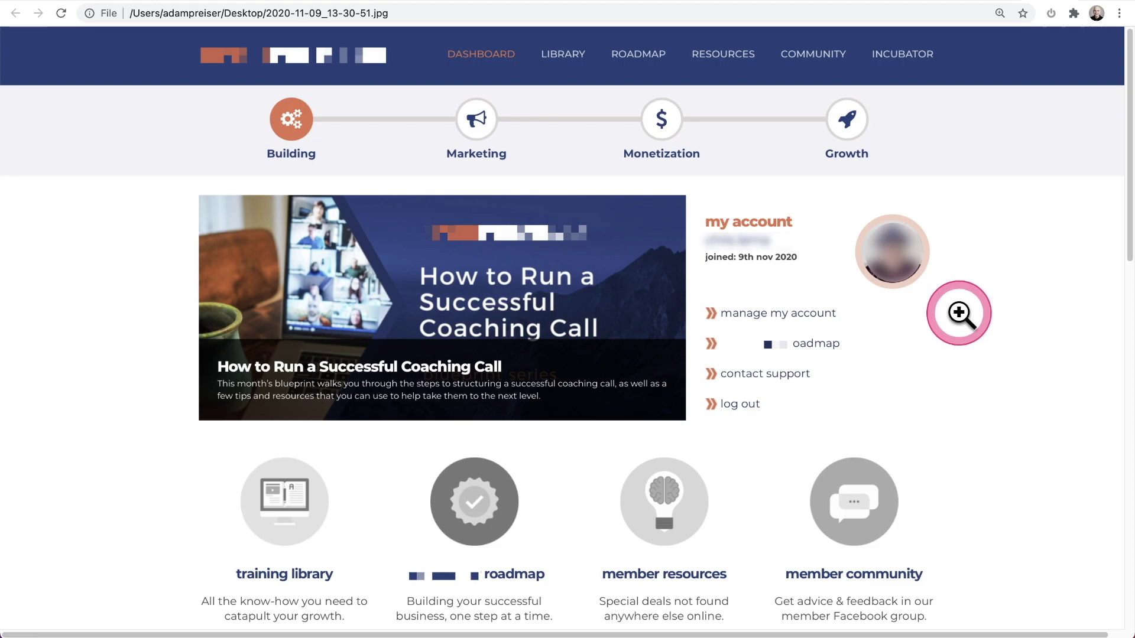
{"action": "scroll", "coordinate": [958, 313], "scroll_direction": "down", "scroll_amount": 2}
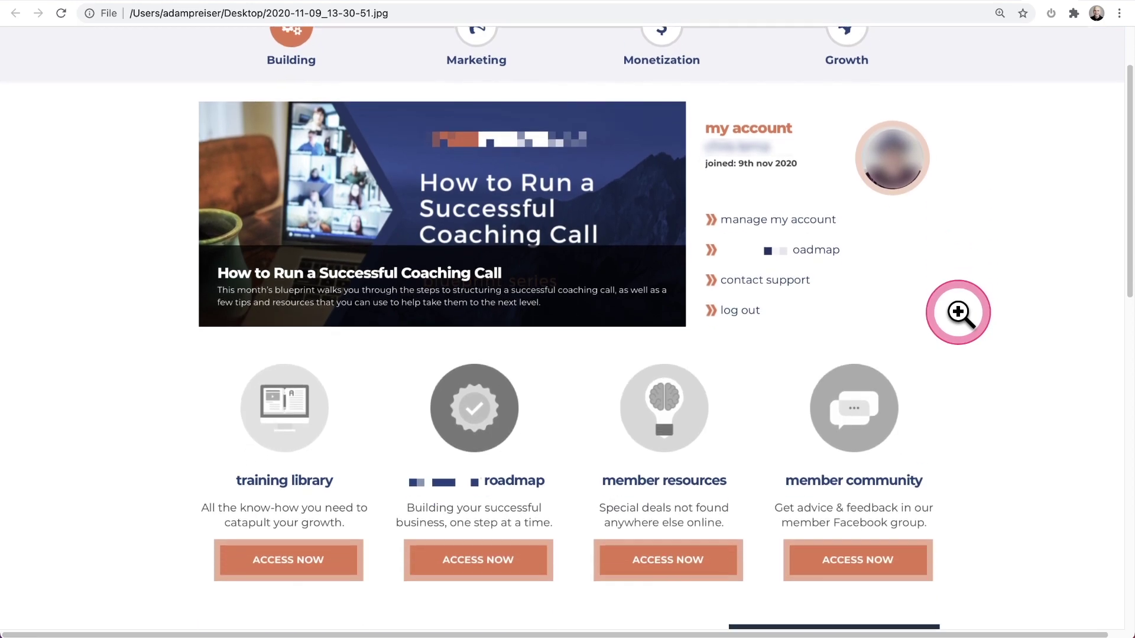
{"action": "scroll", "coordinate": [958, 313], "scroll_direction": "down", "scroll_amount": 6}
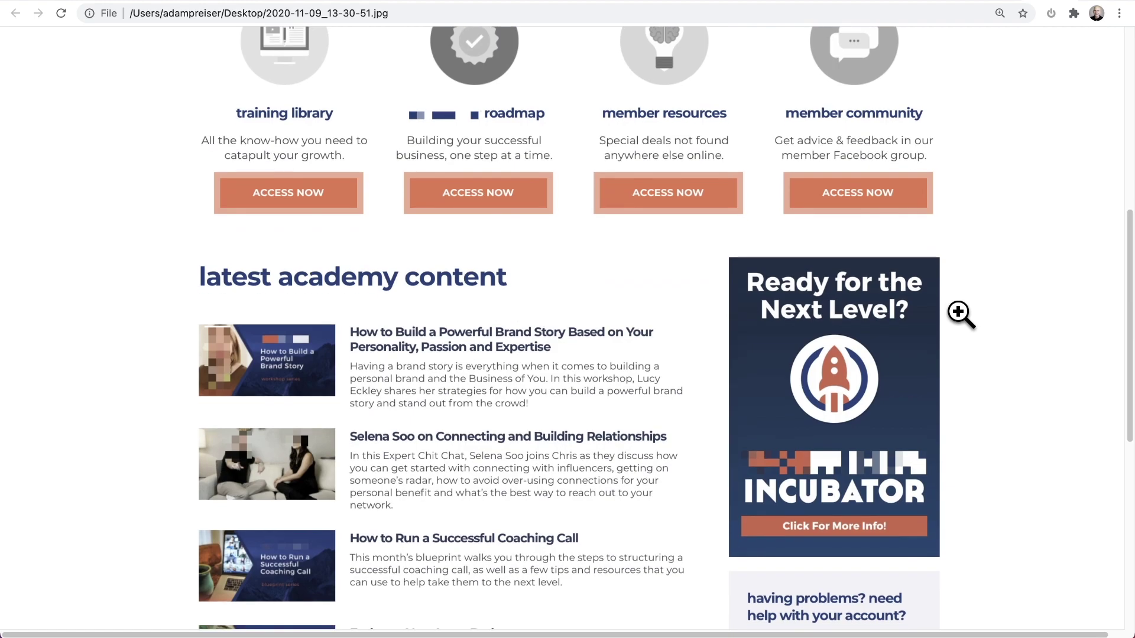
{"action": "scroll", "coordinate": [961, 314], "scroll_direction": "up", "scroll_amount": 8}
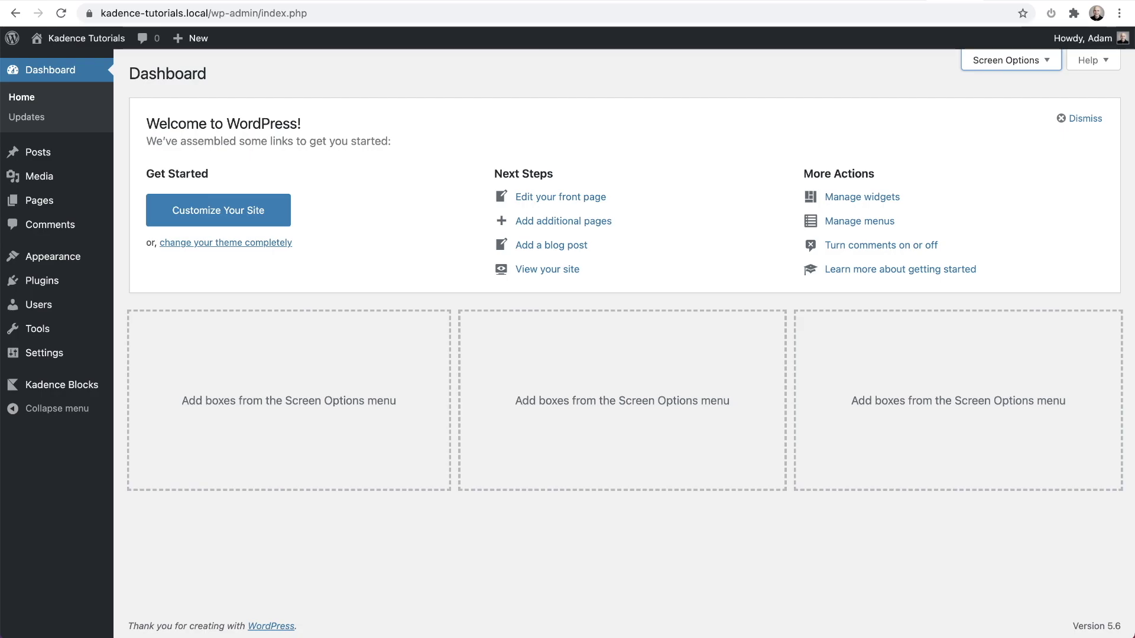
Show the site's full page list via Pages > All Pages.
{"action": "mouse_move", "coordinate": [65, 200]}
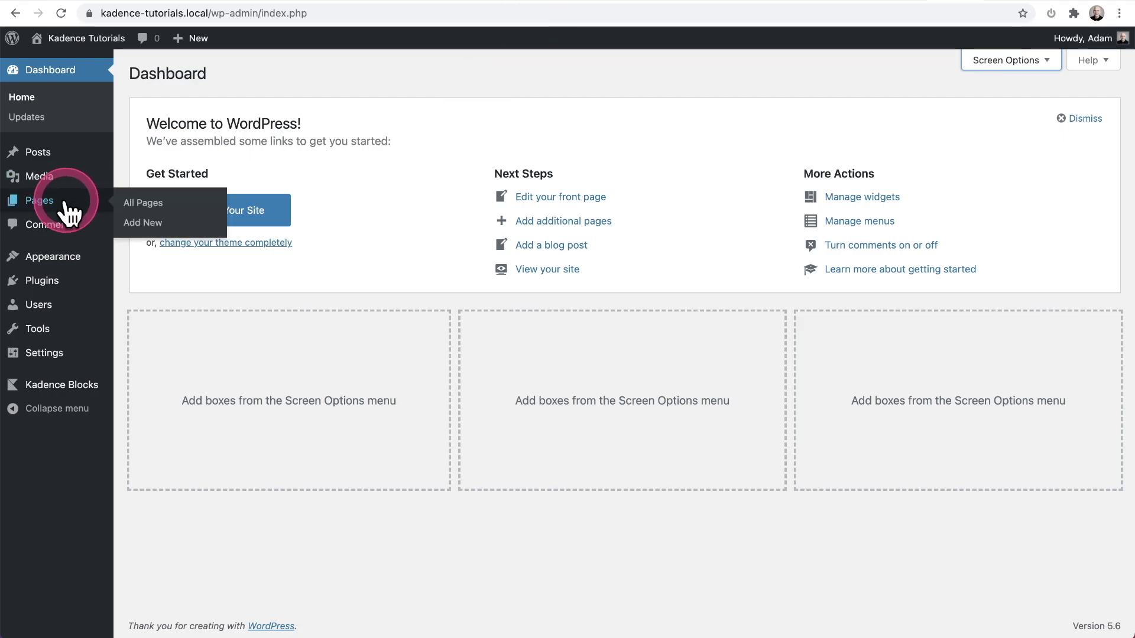
{"action": "left_click", "coordinate": [167, 207]}
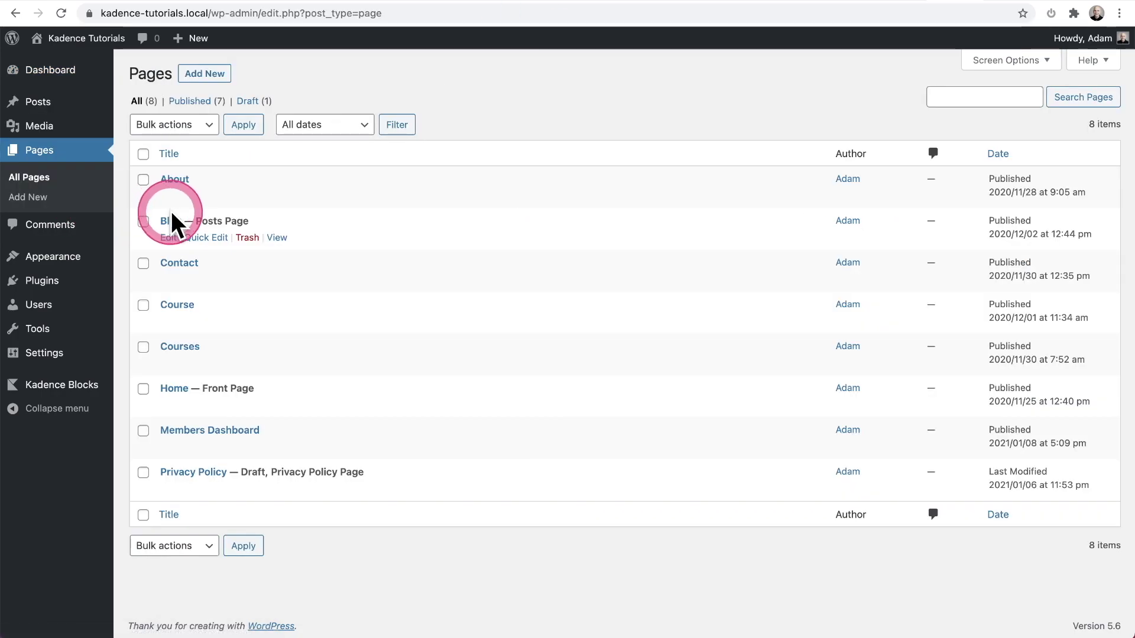
Edit Members Dashboard, select its 'Hey Adam' User Info block, and scroll to the page's end.
{"action": "left_click", "coordinate": [208, 433]}
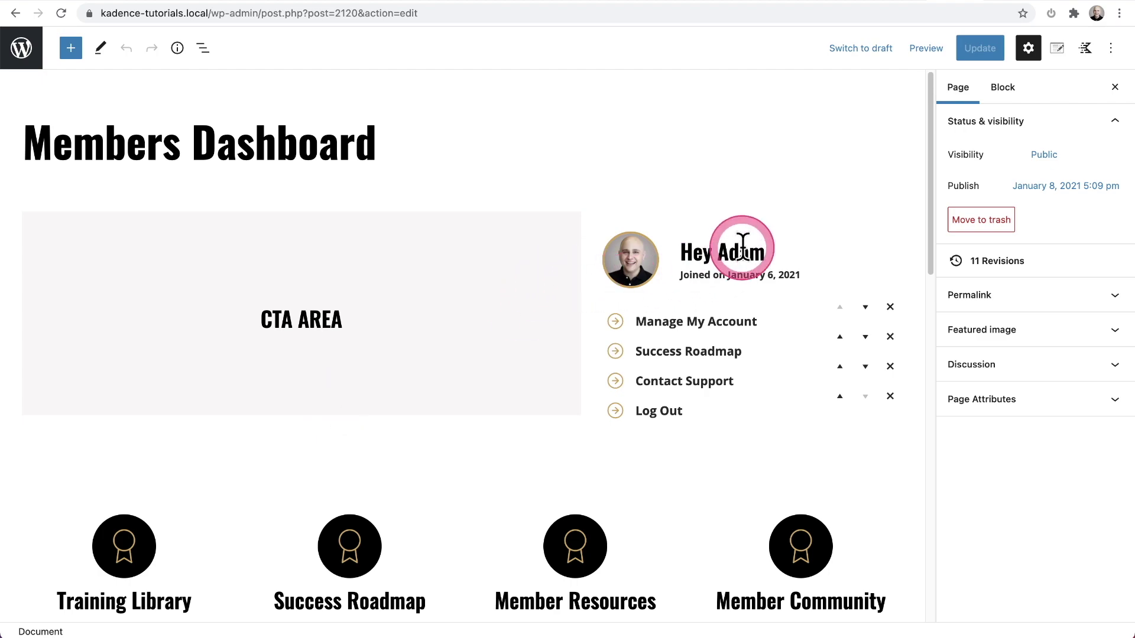
{"action": "left_click", "coordinate": [800, 258]}
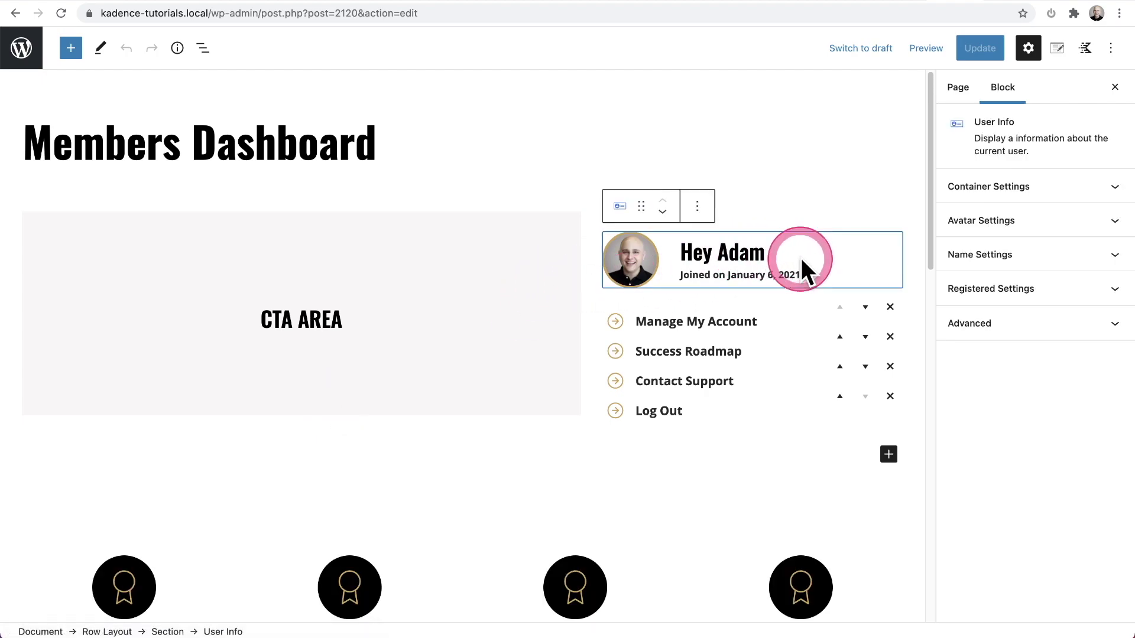
{"action": "scroll", "coordinate": [800, 258], "scroll_direction": "down", "scroll_amount": 2}
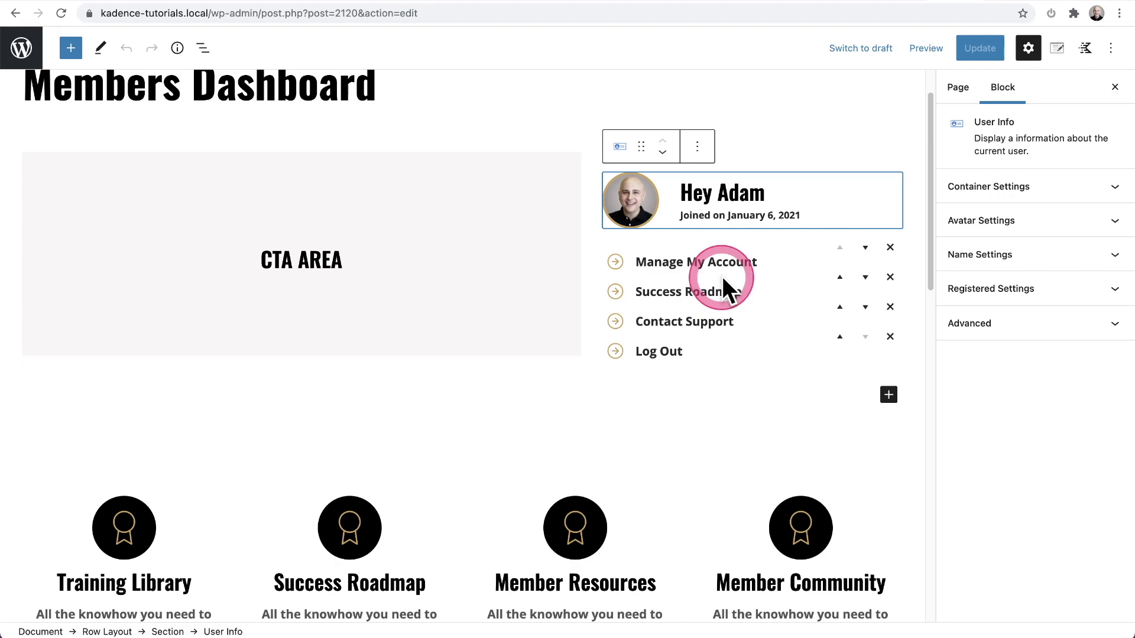
{"action": "scroll", "coordinate": [721, 275], "scroll_direction": "down", "scroll_amount": 5}
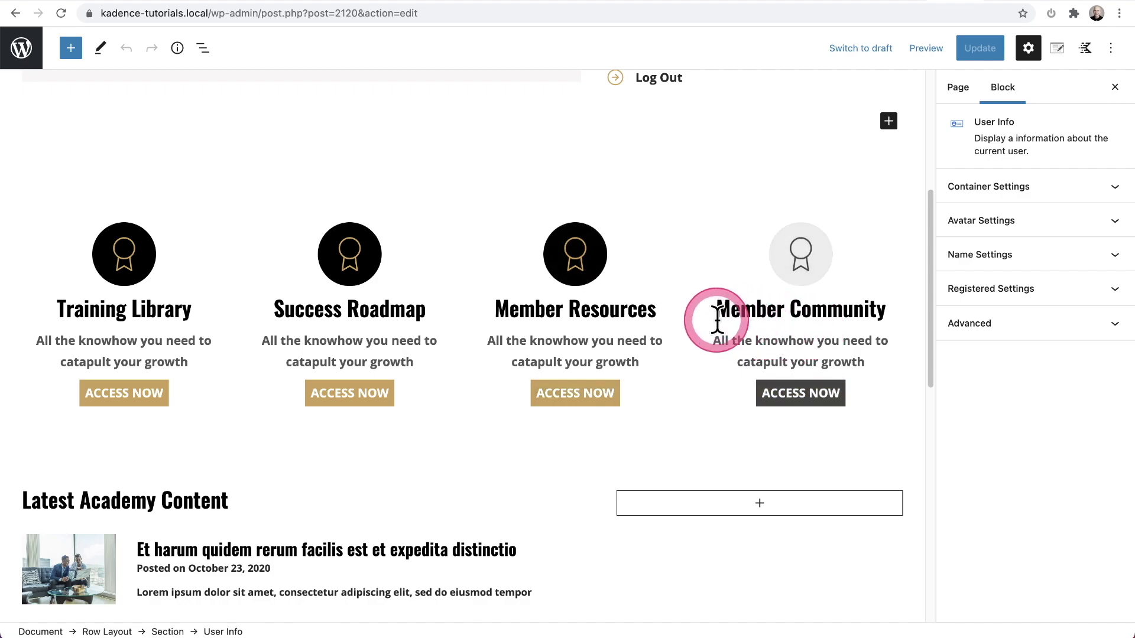
{"action": "scroll", "coordinate": [356, 335], "scroll_direction": "down", "scroll_amount": 5}
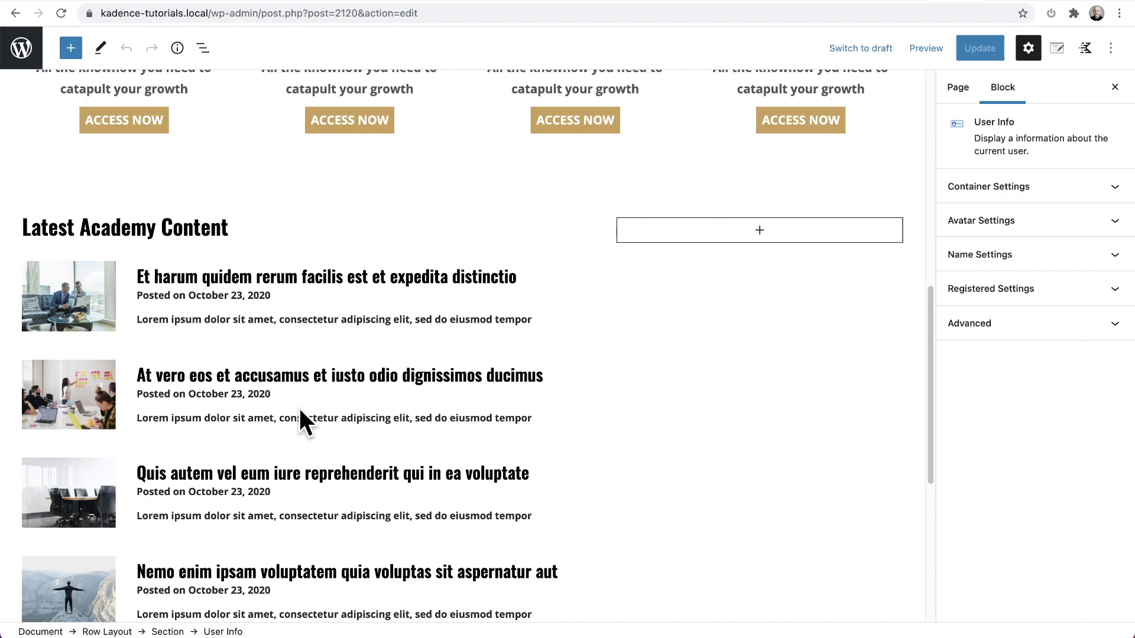
{"action": "scroll", "coordinate": [299, 410], "scroll_direction": "down", "scroll_amount": 1}
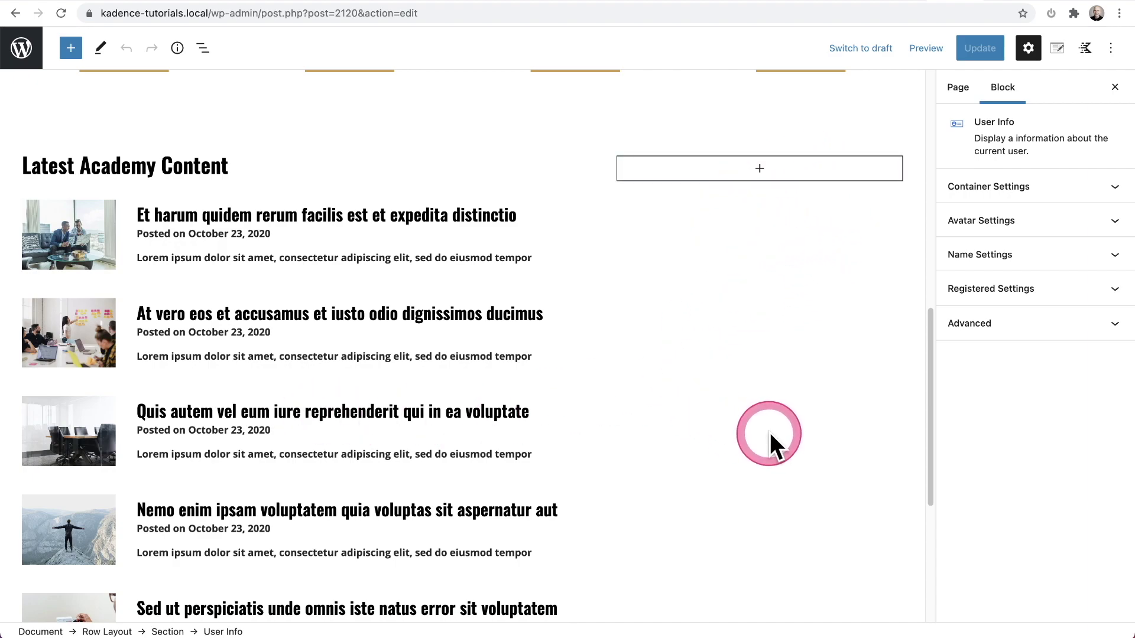
{"action": "scroll", "coordinate": [768, 431], "scroll_direction": "down", "scroll_amount": 3}
{"action": "scroll", "coordinate": [765, 428], "scroll_direction": "up", "scroll_amount": 3}
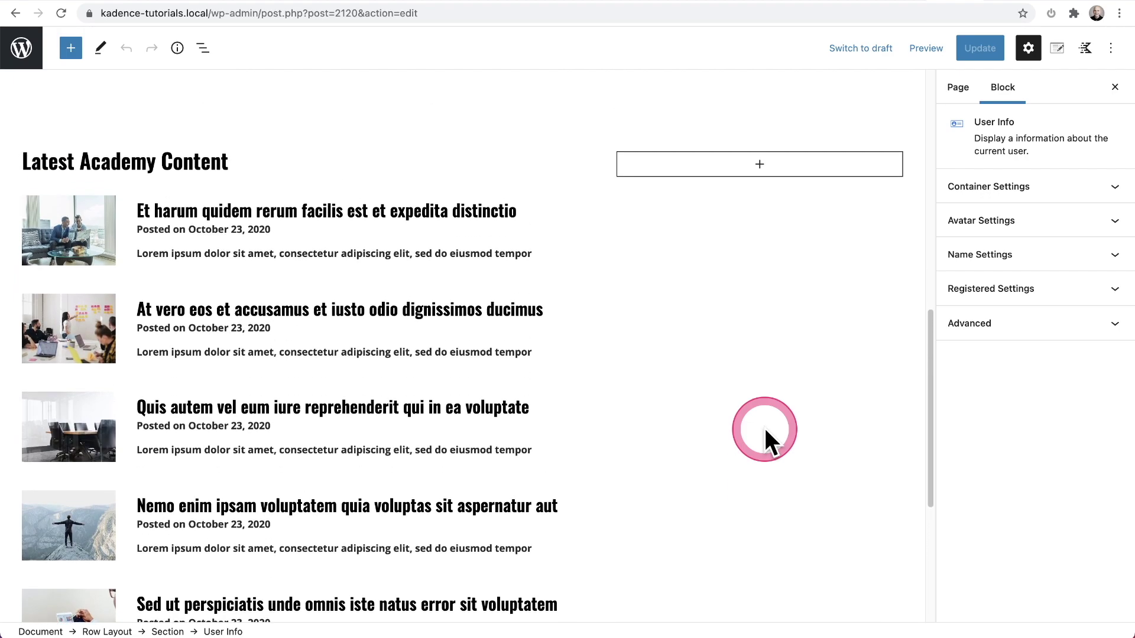
{"action": "scroll", "coordinate": [766, 430], "scroll_direction": "down", "scroll_amount": 5}
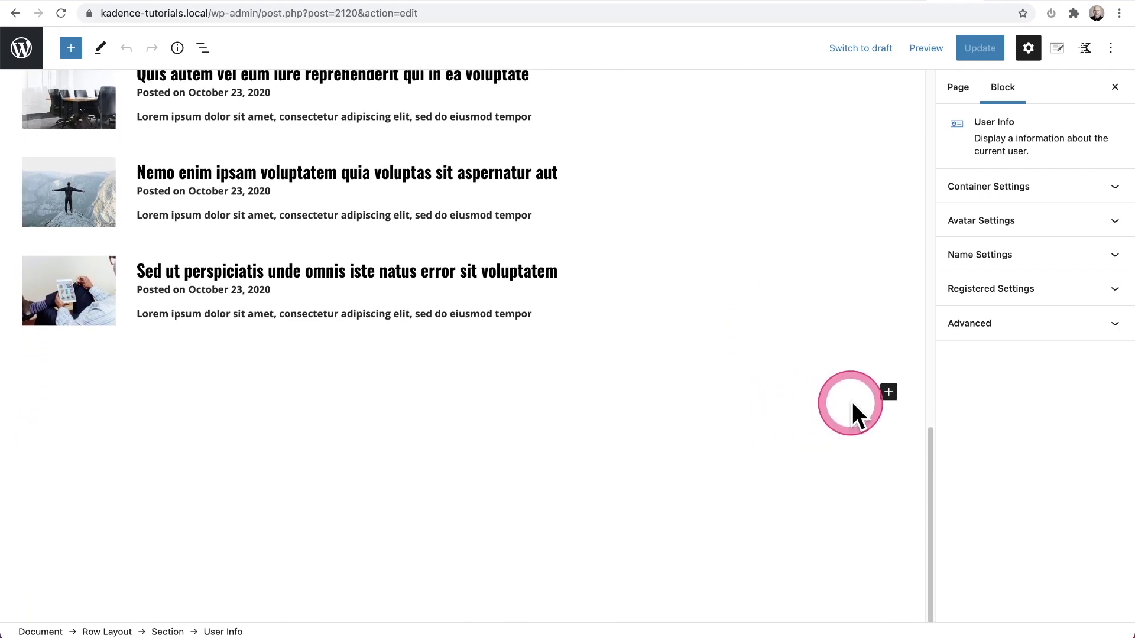
Insert a User Info block, found by searching 'user', below the Latest Academy Content list.
{"action": "left_click", "coordinate": [888, 392]}
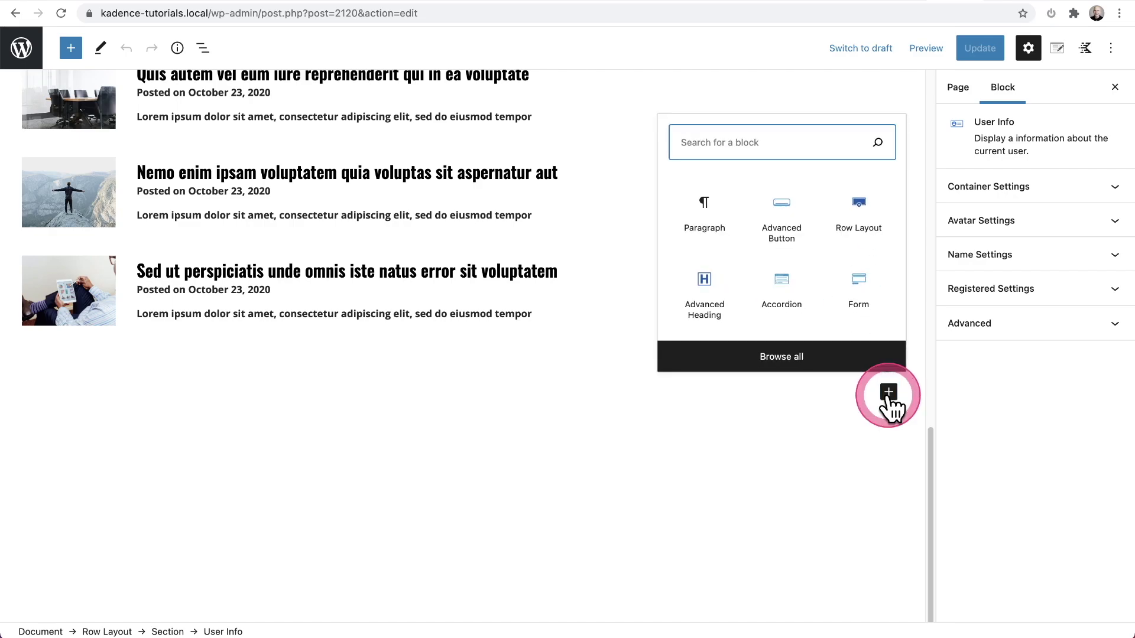
{"action": "type", "text": "user"}
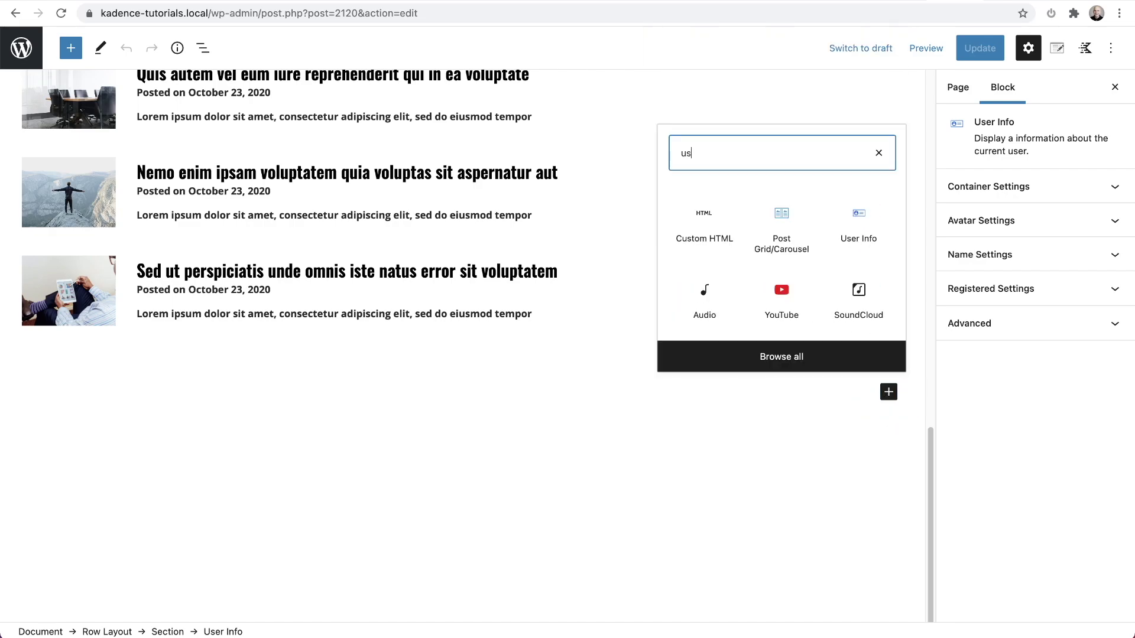
{"action": "left_click", "coordinate": [704, 503]}
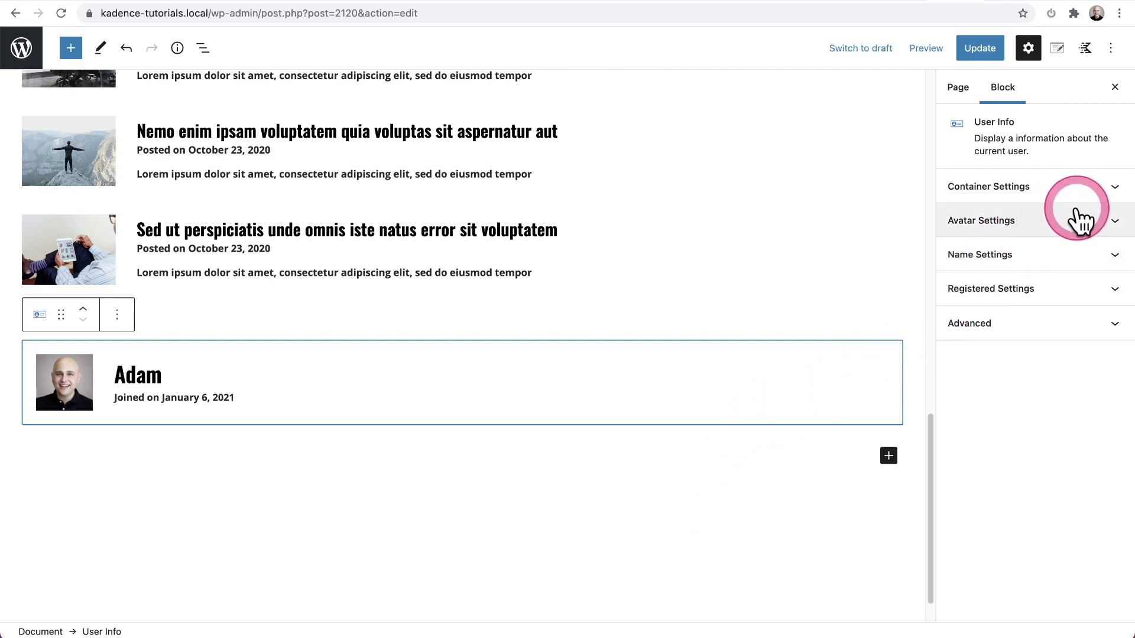
Expand the new block's Container Settings and scroll down to Avatar Settings.
{"action": "left_click", "coordinate": [1054, 195]}
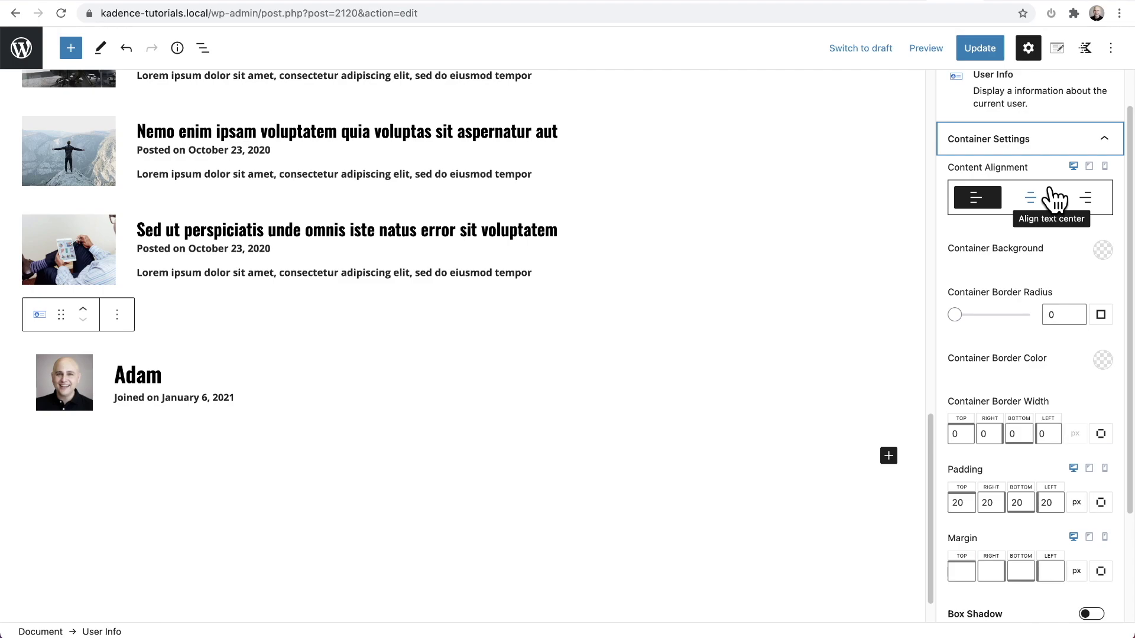
{"action": "scroll", "coordinate": [1038, 355], "scroll_direction": "down", "scroll_amount": 1}
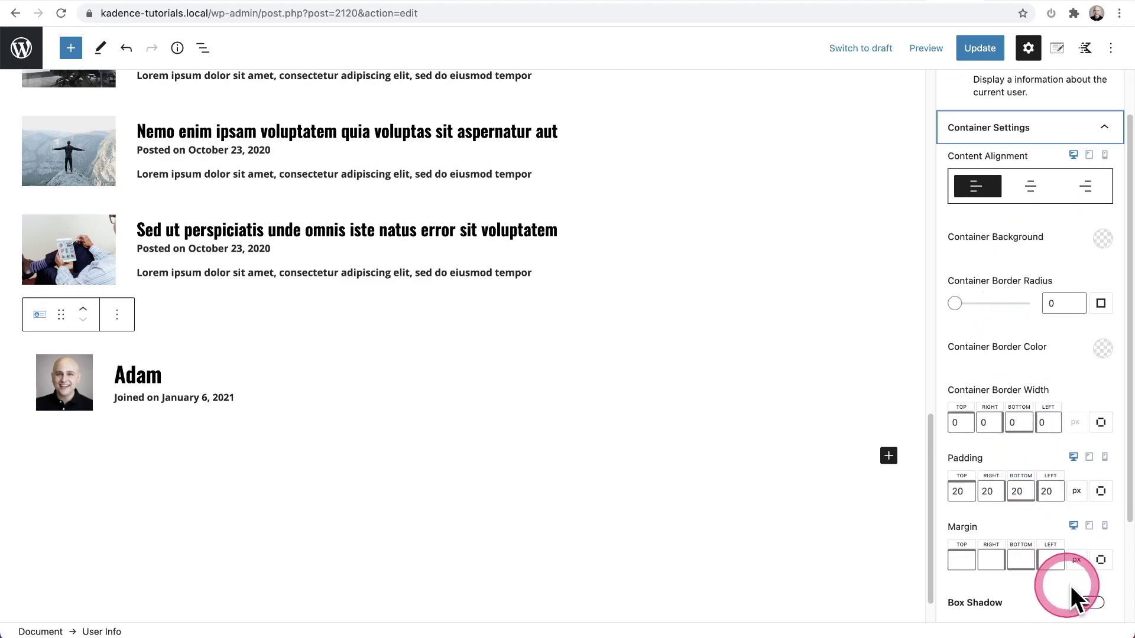
{"action": "scroll", "coordinate": [1026, 494], "scroll_direction": "down", "scroll_amount": 5}
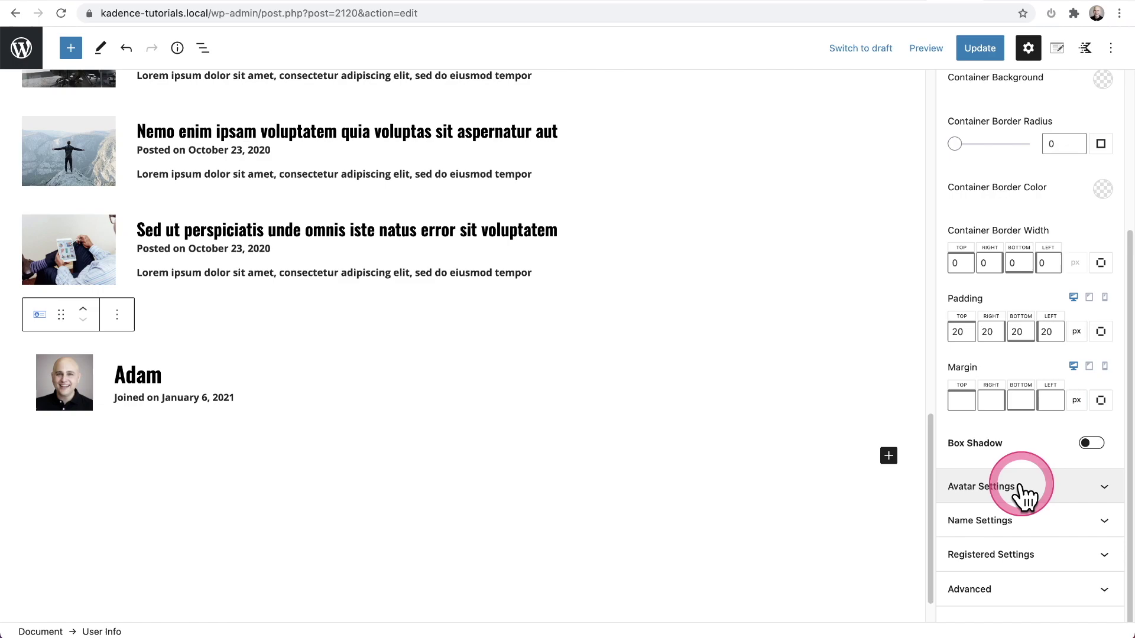
Expand Avatar Settings and increase the Avatar Width to 100.
{"action": "left_click", "coordinate": [1026, 501]}
{"action": "scroll", "coordinate": [1020, 485], "scroll_direction": "down", "scroll_amount": 5}
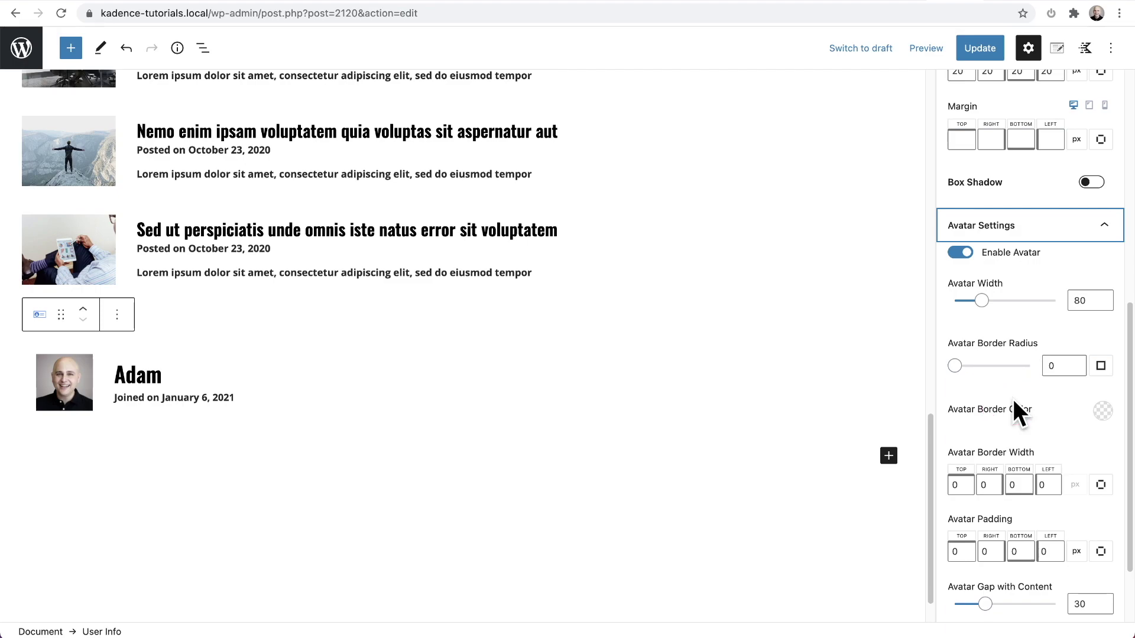
{"action": "left_click", "coordinate": [982, 301]}
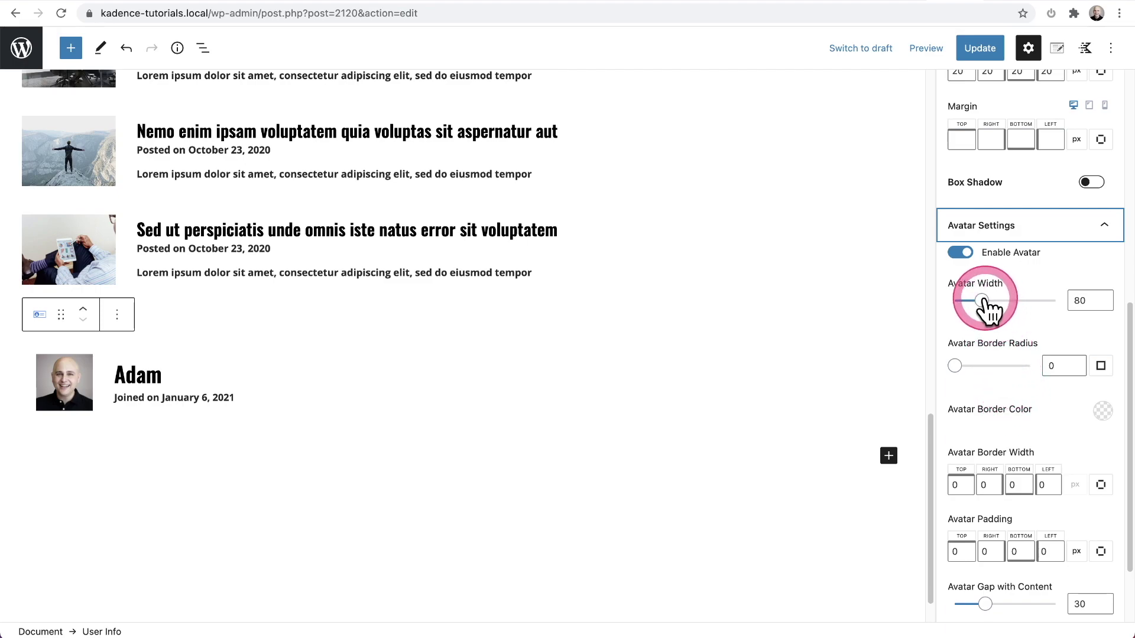
{"action": "left_click_drag", "start_coordinate": [983, 302], "coordinate": [988, 302]}
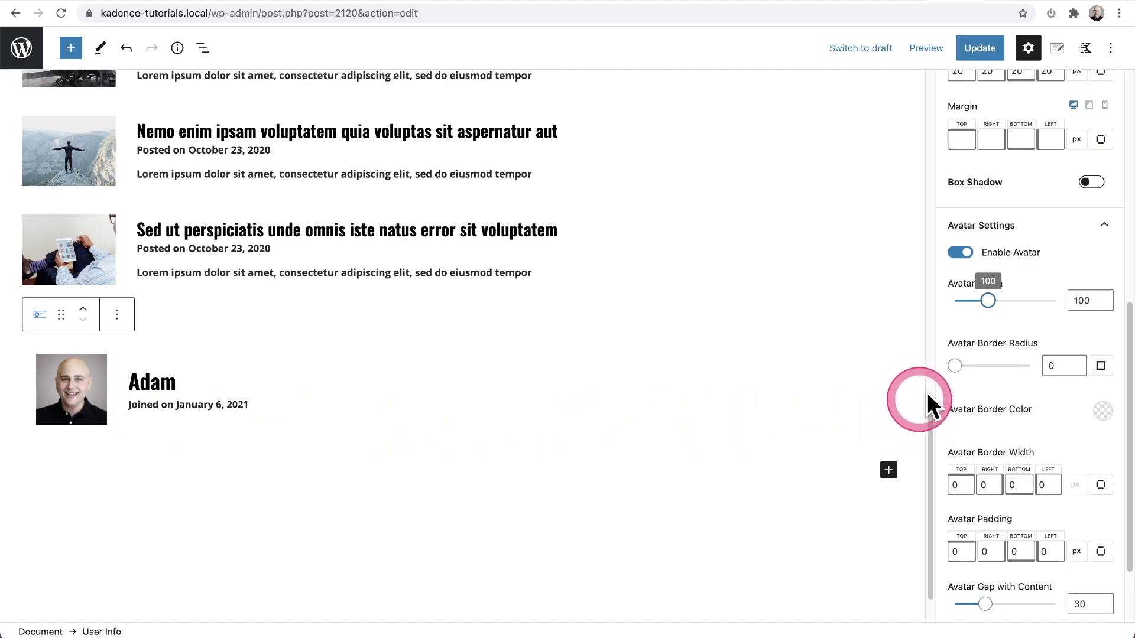
Try per-corner radii of 20, then relink corners and set Avatar Border Radius to 66.
{"action": "left_click_drag", "start_coordinate": [955, 367], "coordinate": [975, 368]}
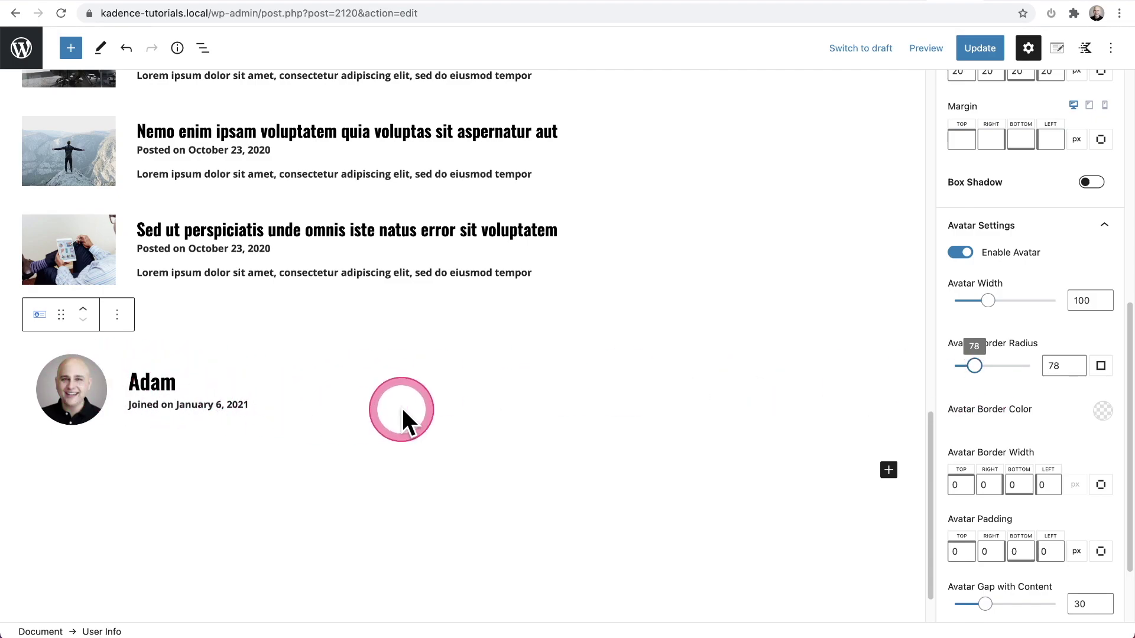
{"action": "left_click_drag", "start_coordinate": [974, 366], "coordinate": [956, 370]}
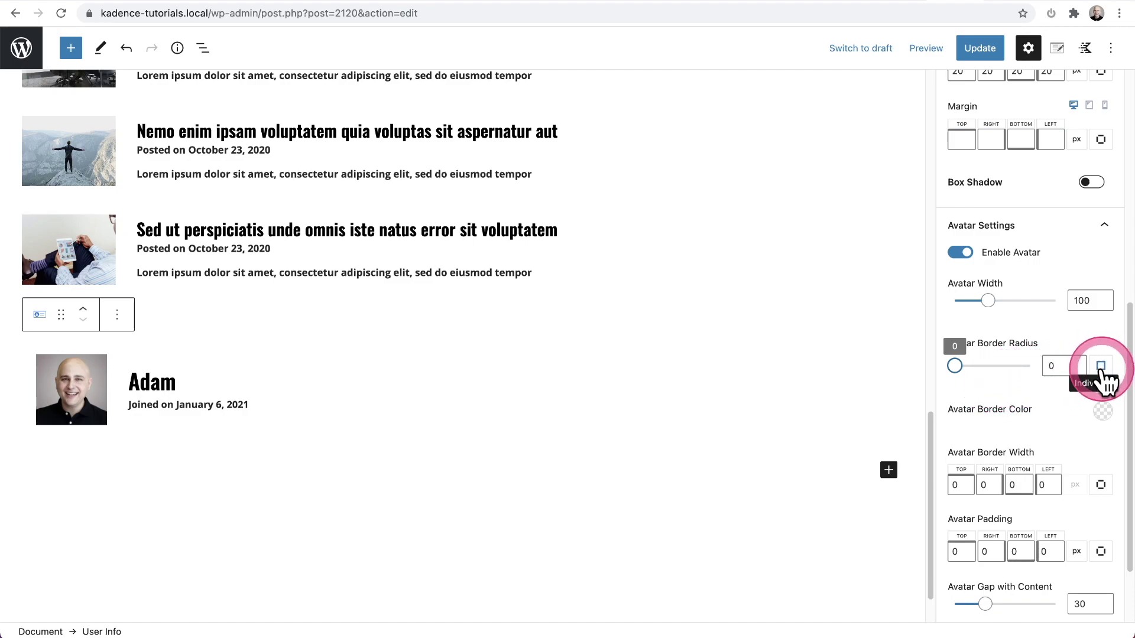
{"action": "left_click", "coordinate": [1101, 367]}
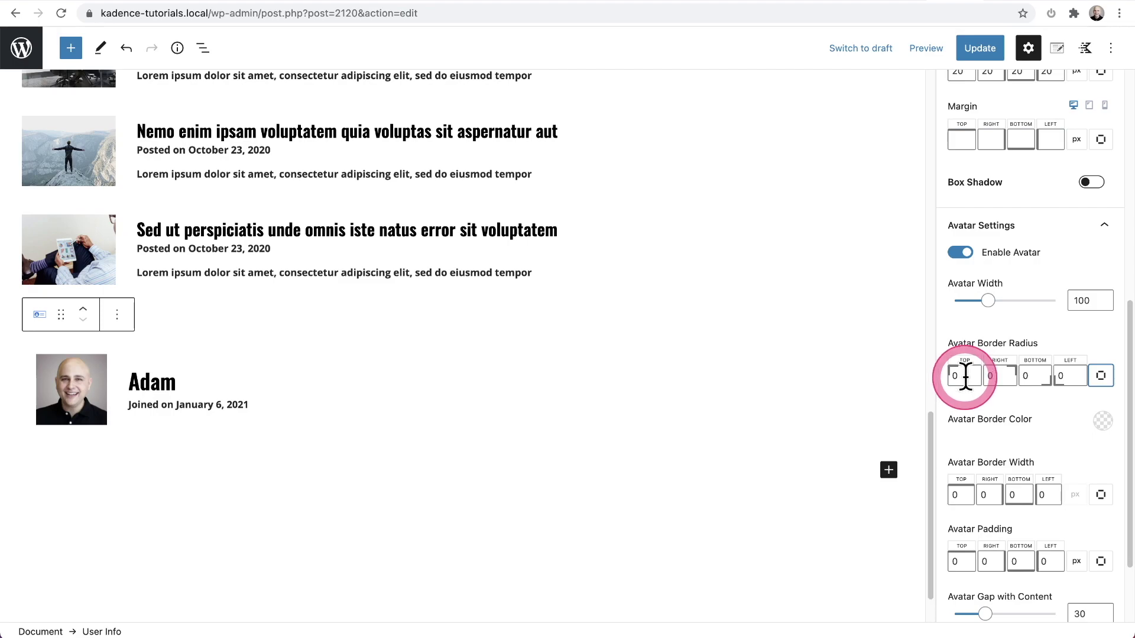
{"action": "left_click_drag", "start_coordinate": [965, 376], "coordinate": [943, 378]}
{"action": "type", "text": "20"}
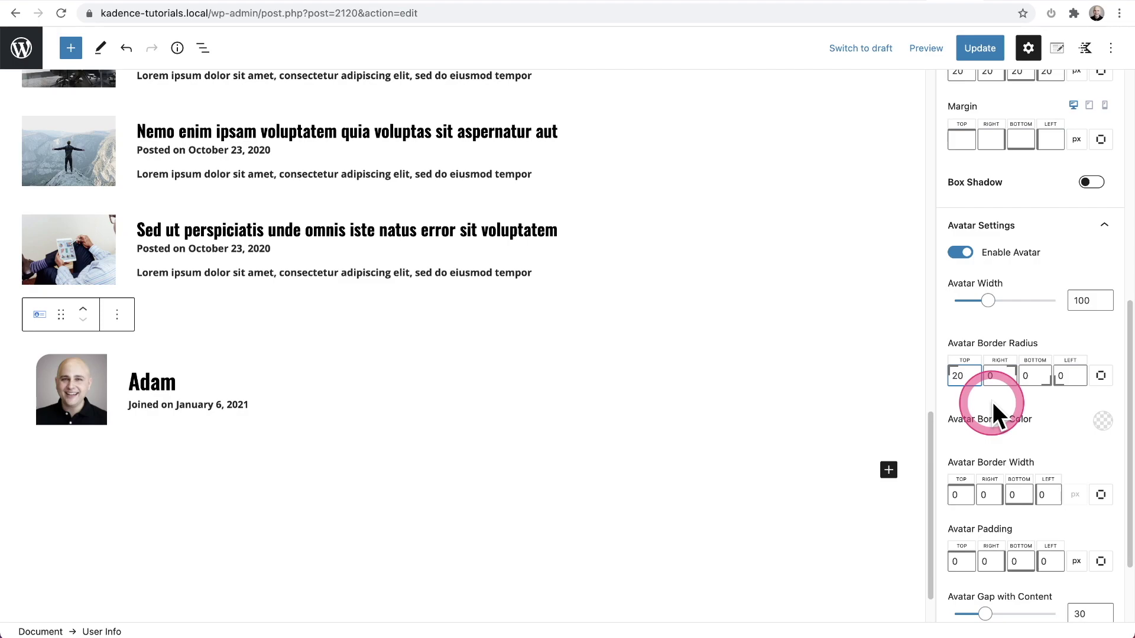
{"action": "left_click_drag", "start_coordinate": [1026, 380], "coordinate": [1016, 380]}
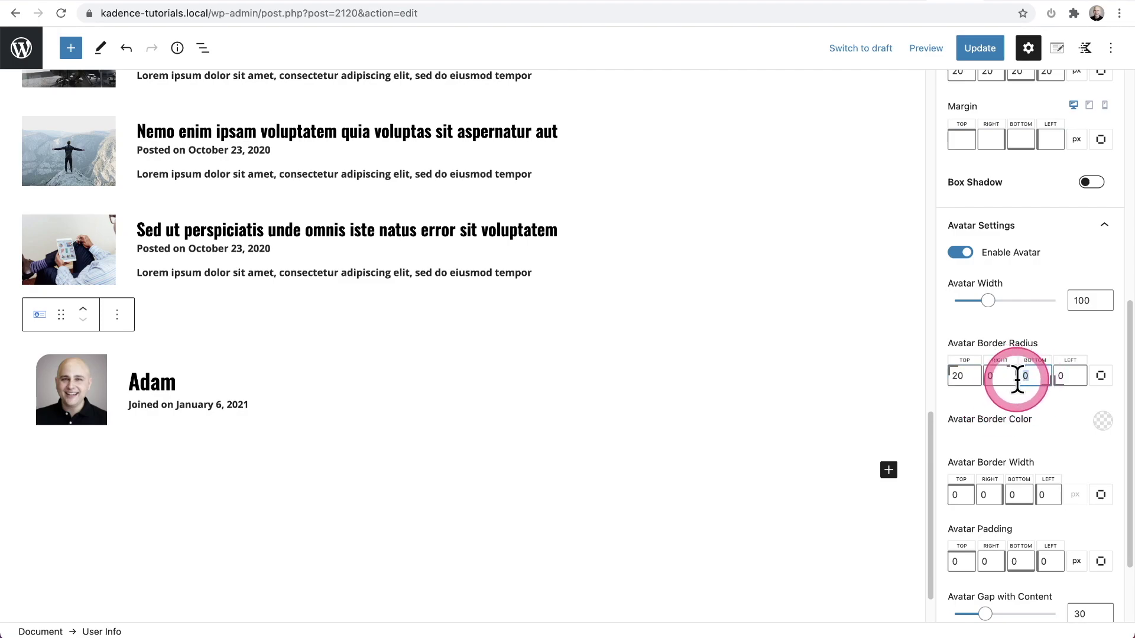
{"action": "type", "text": "20"}
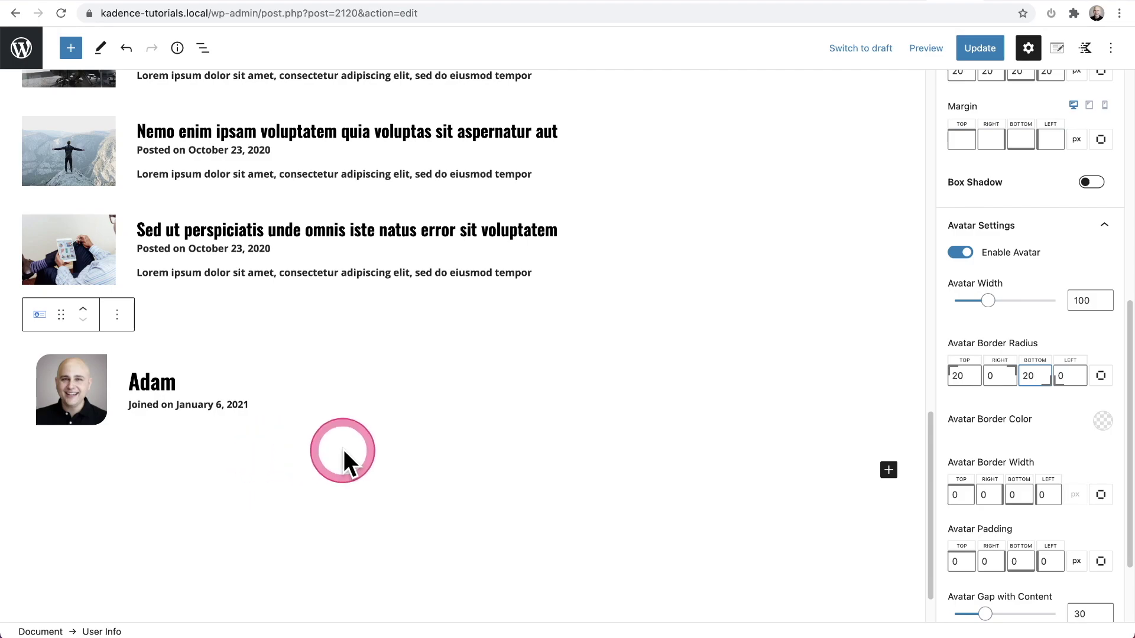
{"action": "left_click", "coordinate": [1099, 378]}
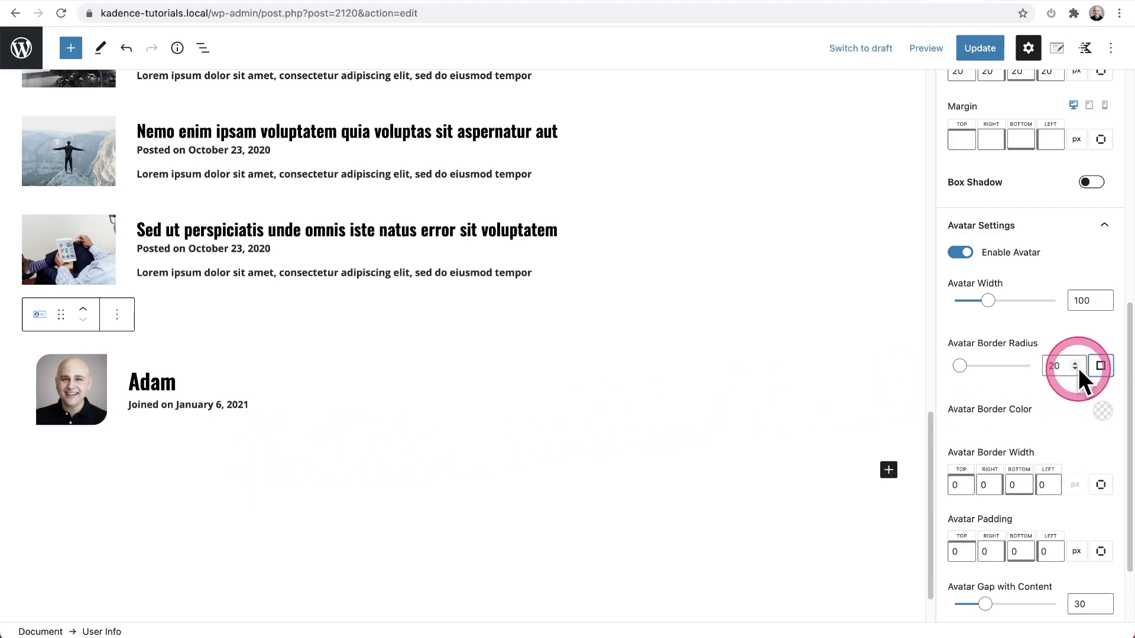
{"action": "left_click_drag", "start_coordinate": [954, 372], "coordinate": [970, 369]}
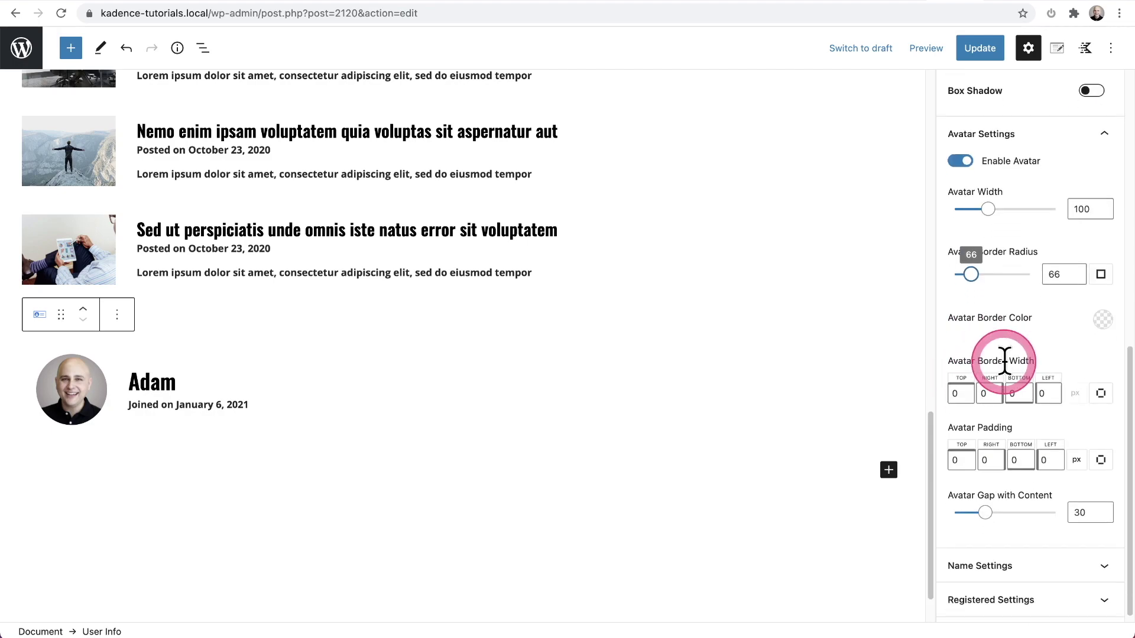
Set the avatar border colour to the gold preset with a linked 5 px border width.
{"action": "scroll", "coordinate": [1005, 361], "scroll_direction": "down", "scroll_amount": 2}
{"action": "left_click", "coordinate": [1103, 278]}
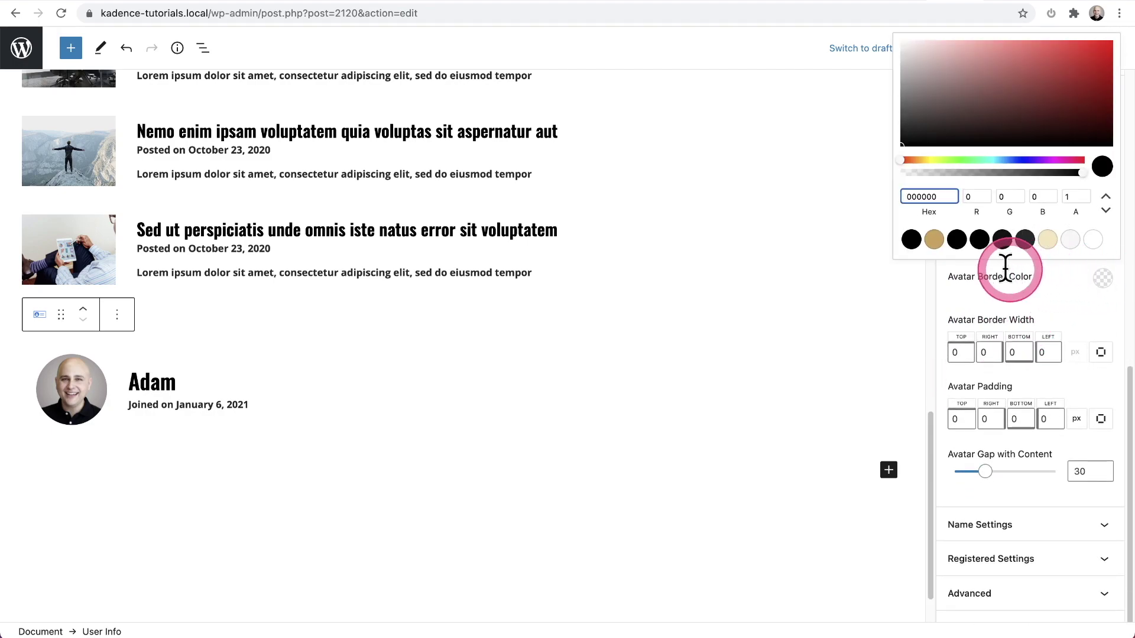
{"action": "left_click", "coordinate": [935, 241]}
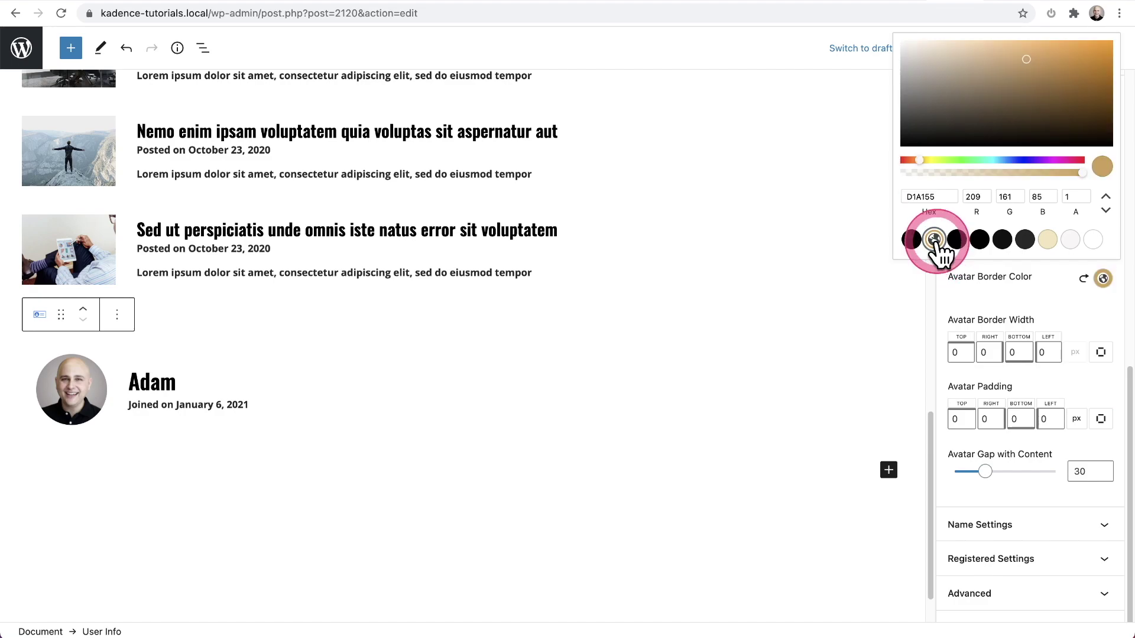
{"action": "left_click", "coordinate": [1025, 302]}
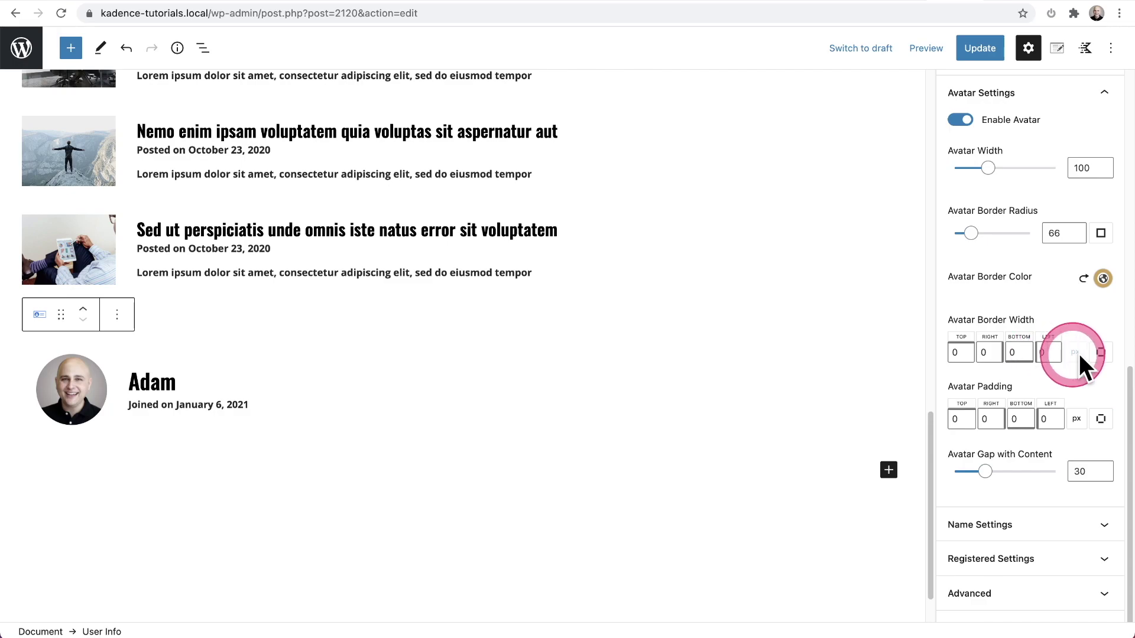
{"action": "left_click", "coordinate": [1101, 353]}
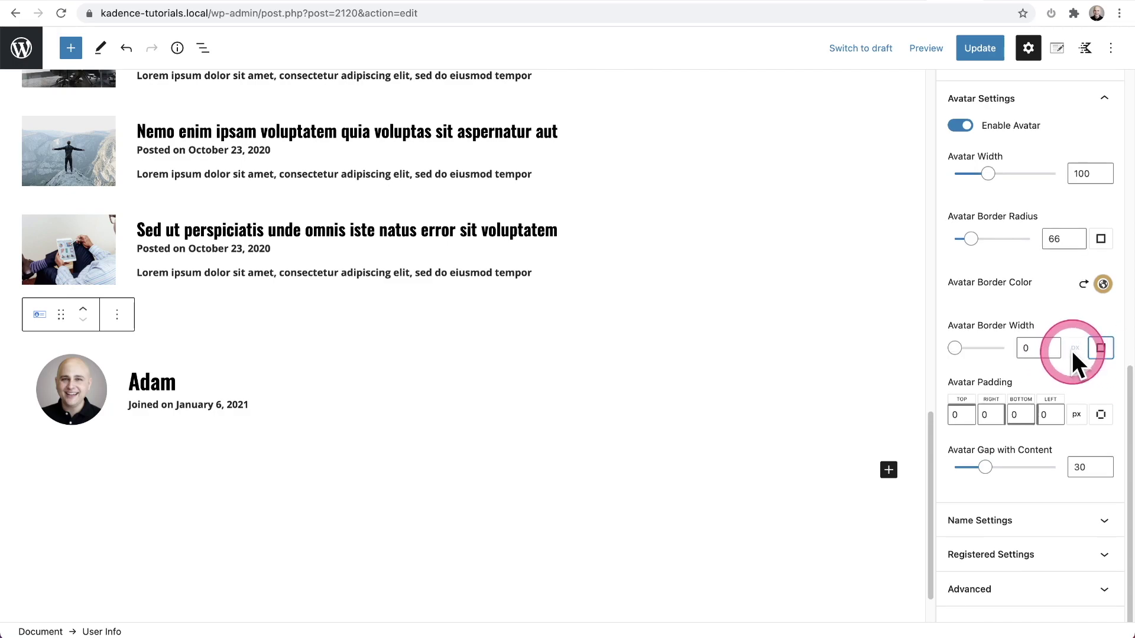
{"action": "left_click_drag", "start_coordinate": [956, 348], "coordinate": [962, 349]}
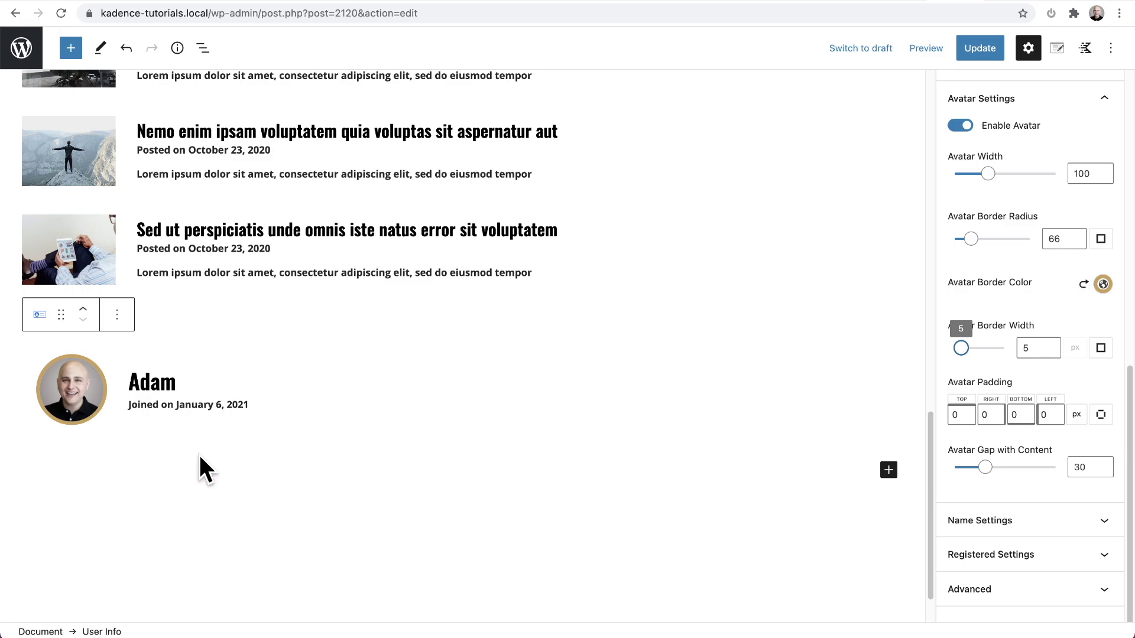
{"action": "left_click_drag", "start_coordinate": [200, 455], "coordinate": [115, 417]}
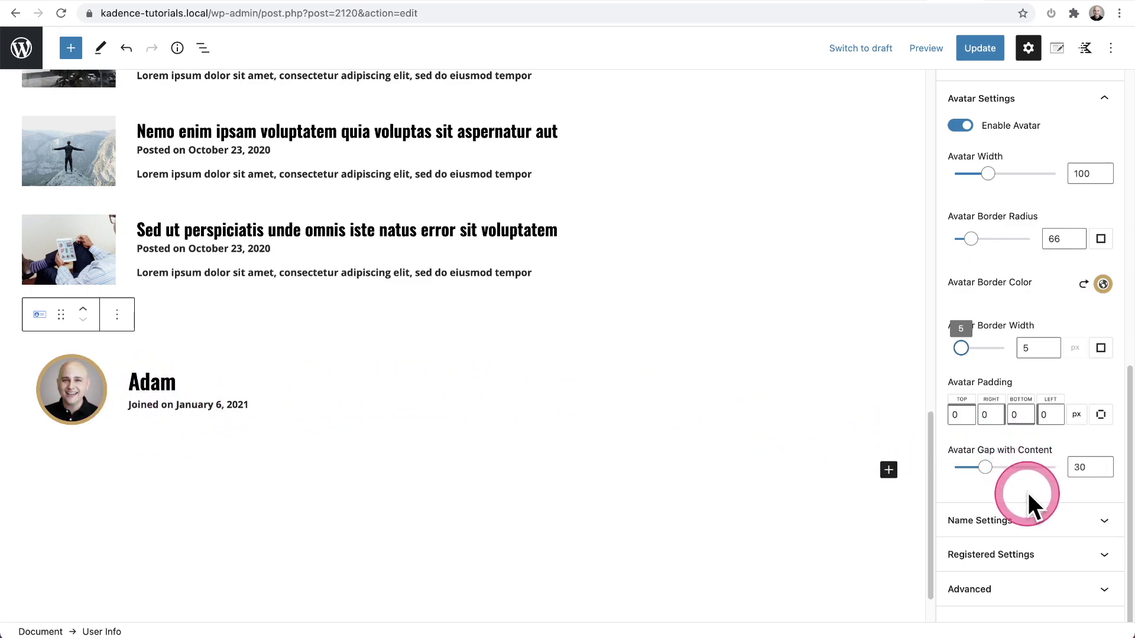
Enter 'Welcome' as the Before Name Text in Name Settings, making the heading 'Welcome Adam'.
{"action": "left_click", "coordinate": [1027, 520]}
{"action": "scroll", "coordinate": [1016, 426], "scroll_direction": "down", "scroll_amount": 2}
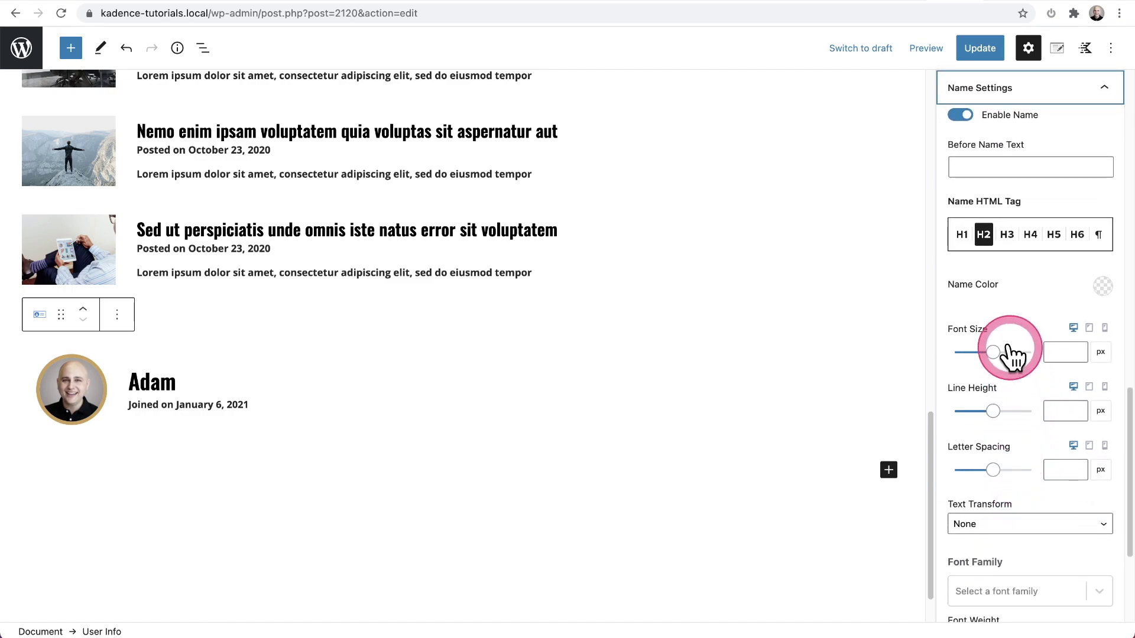
{"action": "scroll", "coordinate": [1001, 331], "scroll_direction": "up", "scroll_amount": 2}
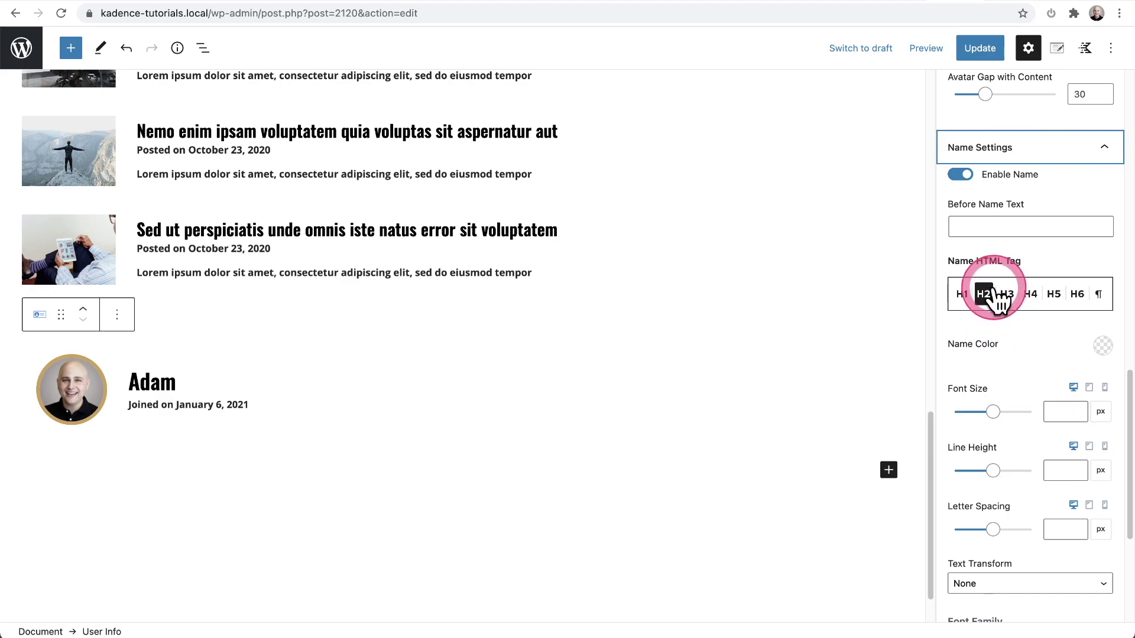
{"action": "left_click", "coordinate": [965, 226]}
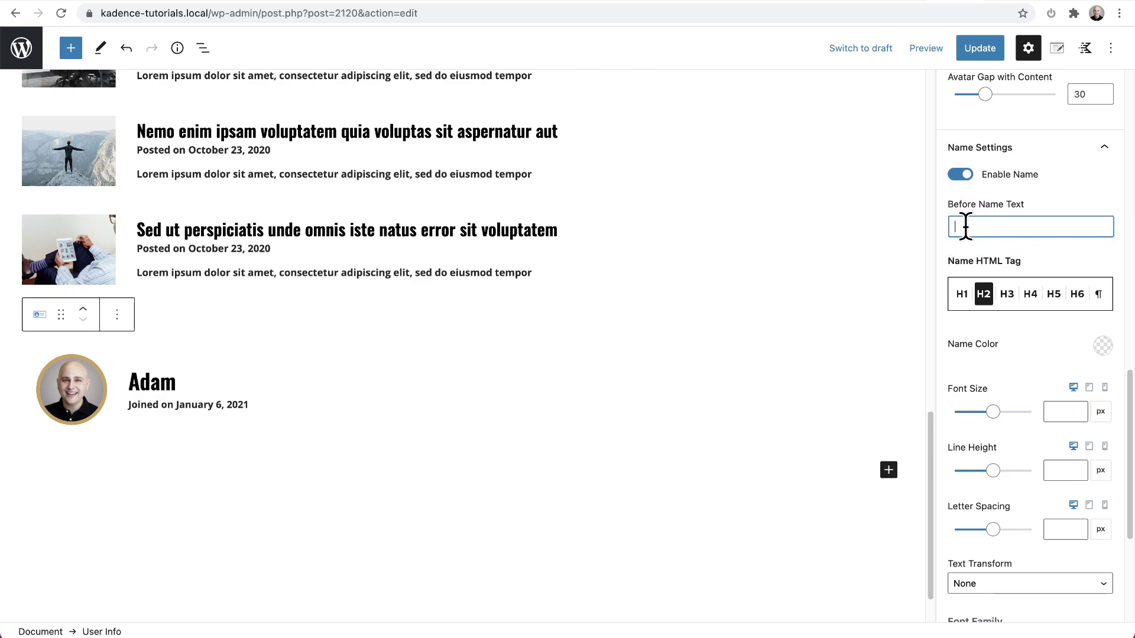
{"action": "type", "text": "Welcome"}
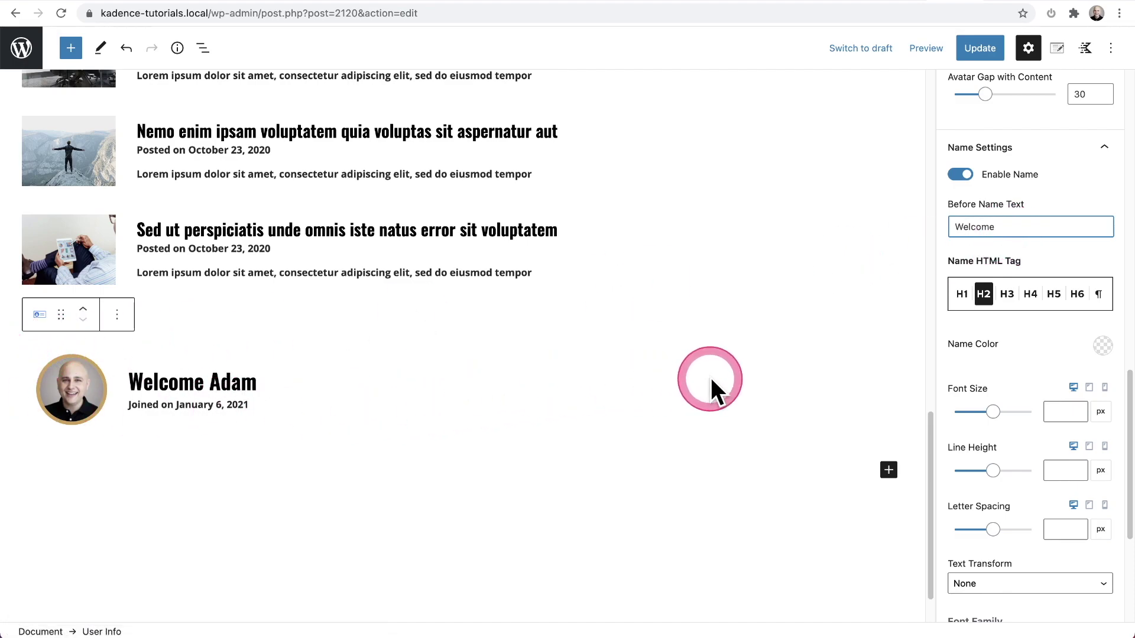
{"action": "scroll", "coordinate": [1010, 344], "scroll_direction": "down", "scroll_amount": 1}
{"action": "scroll", "coordinate": [1011, 344], "scroll_direction": "down", "scroll_amount": 1}
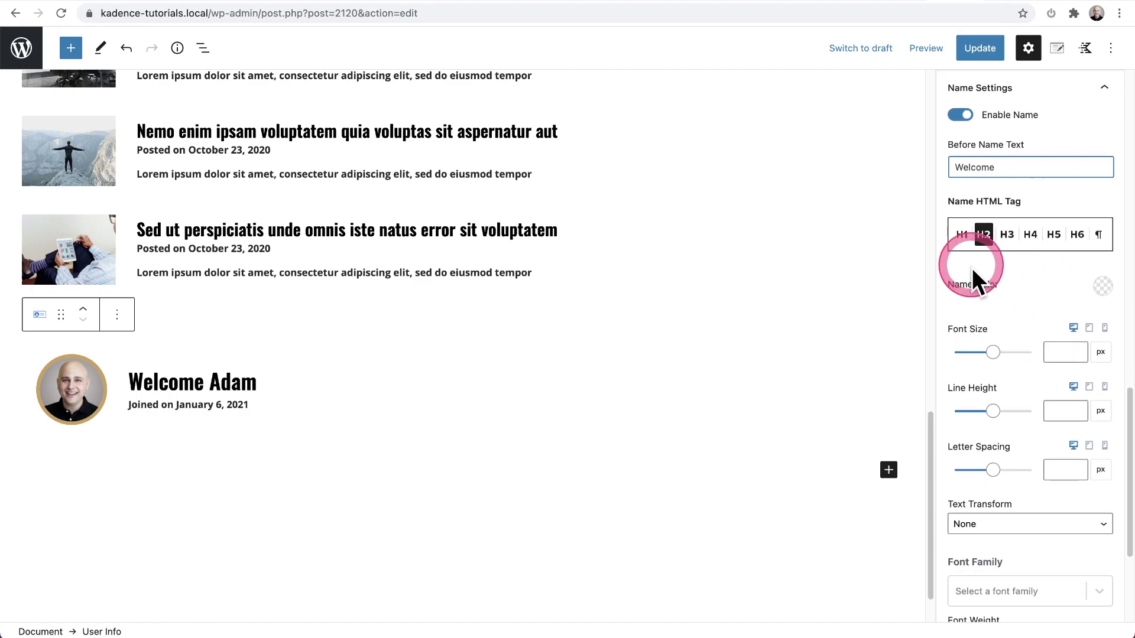
{"action": "scroll", "coordinate": [994, 293], "scroll_direction": "down", "scroll_amount": 7}
{"action": "scroll", "coordinate": [1025, 284], "scroll_direction": "down", "scroll_amount": 2}
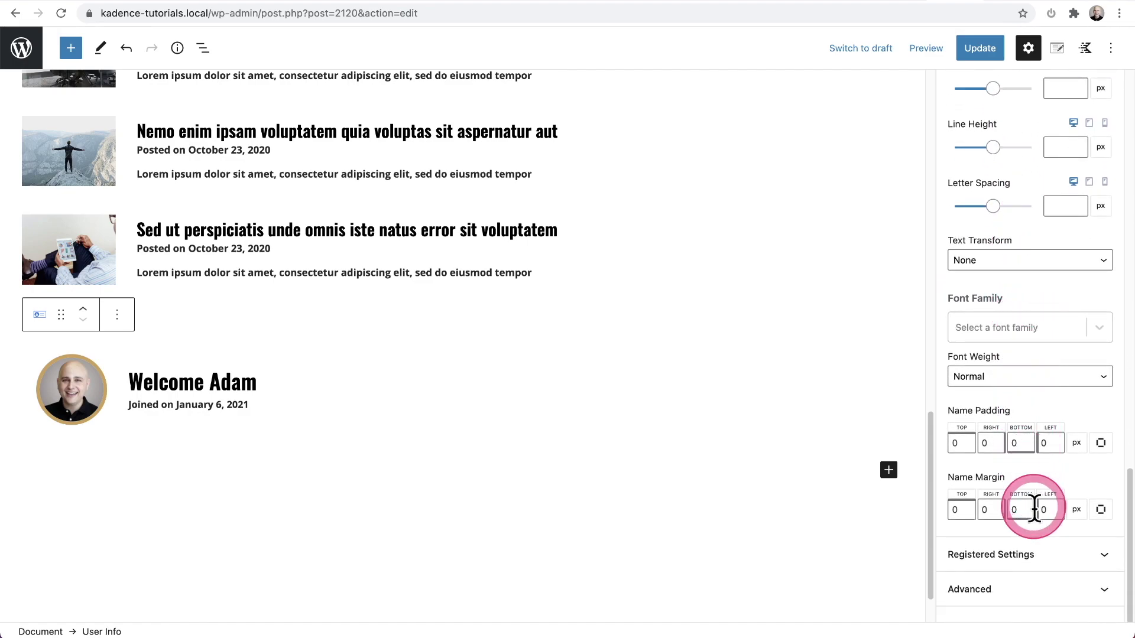
Review the Registered Settings with the 'Joined on' date text unchanged, then collapse the panels.
{"action": "left_click", "coordinate": [1016, 557]}
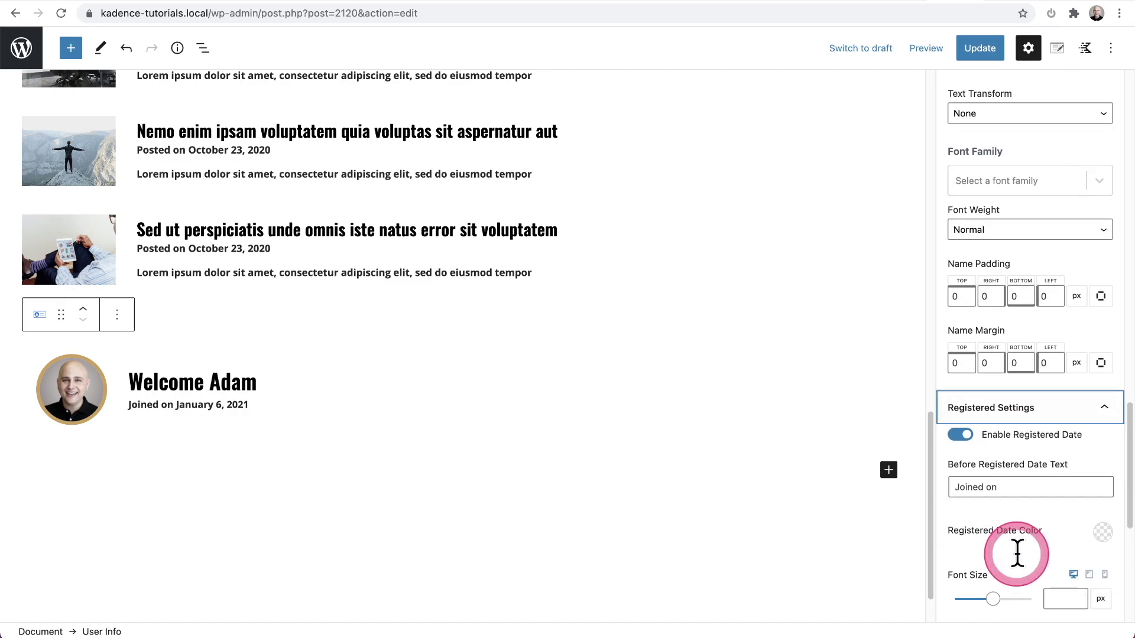
{"action": "scroll", "coordinate": [1009, 304], "scroll_direction": "up", "scroll_amount": 1}
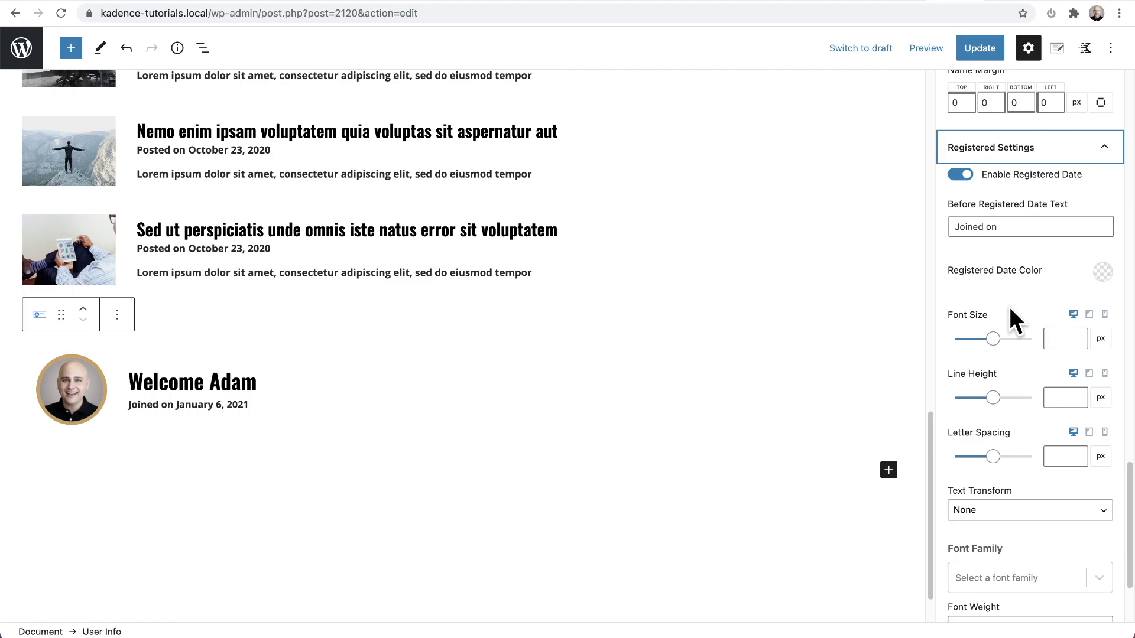
{"action": "left_click_drag", "start_coordinate": [1008, 305], "coordinate": [1012, 230]}
{"action": "left_click_drag", "start_coordinate": [1013, 230], "coordinate": [1005, 248]}
{"action": "left_click", "coordinate": [988, 178]}
{"action": "left_click", "coordinate": [1014, 228]}
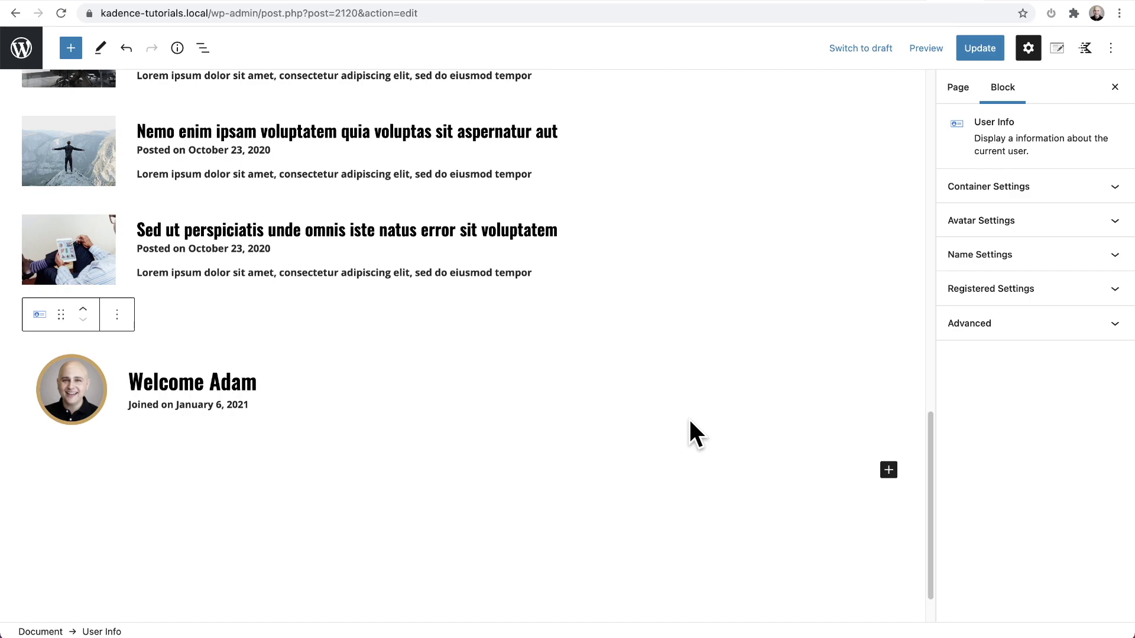
{"action": "left_click", "coordinate": [1038, 188]}
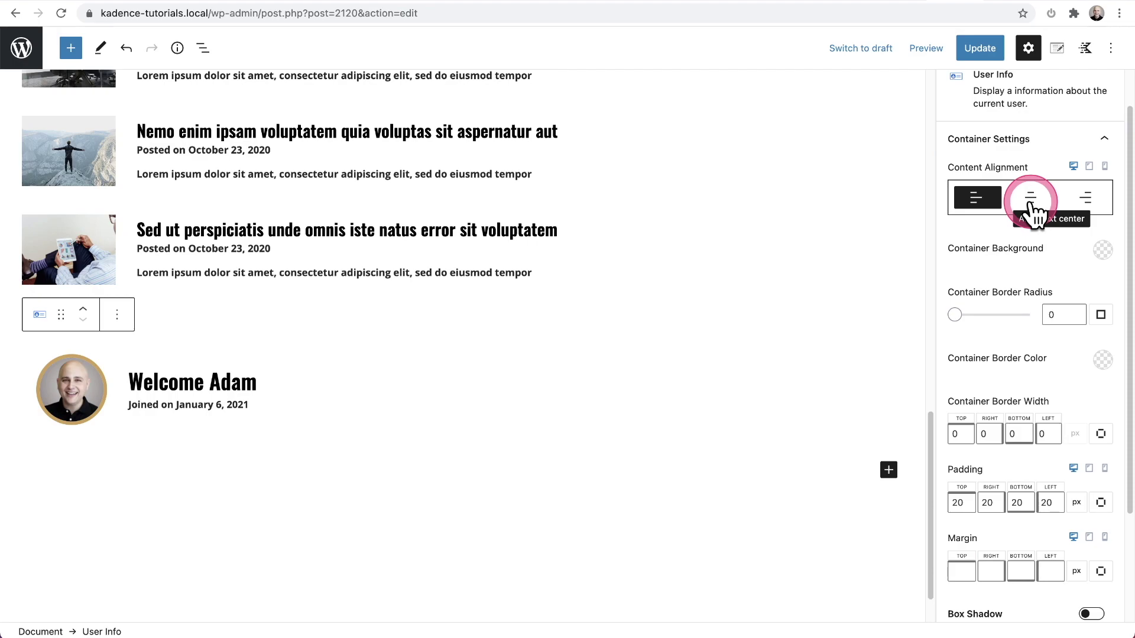
{"action": "left_click", "coordinate": [1030, 201]}
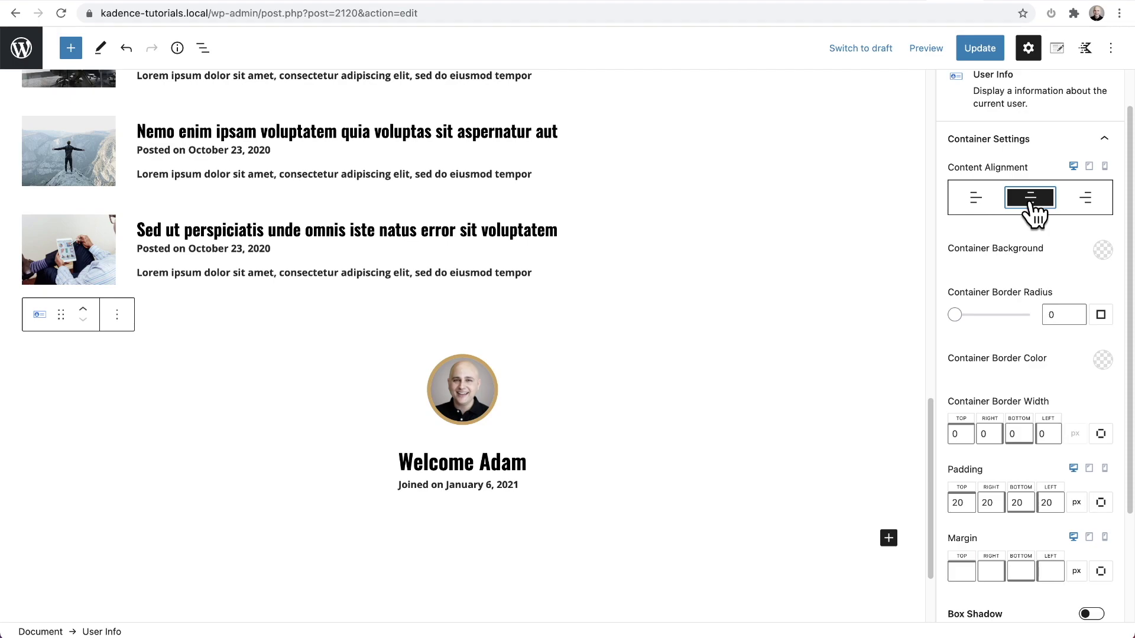
{"action": "left_click", "coordinate": [974, 199]}
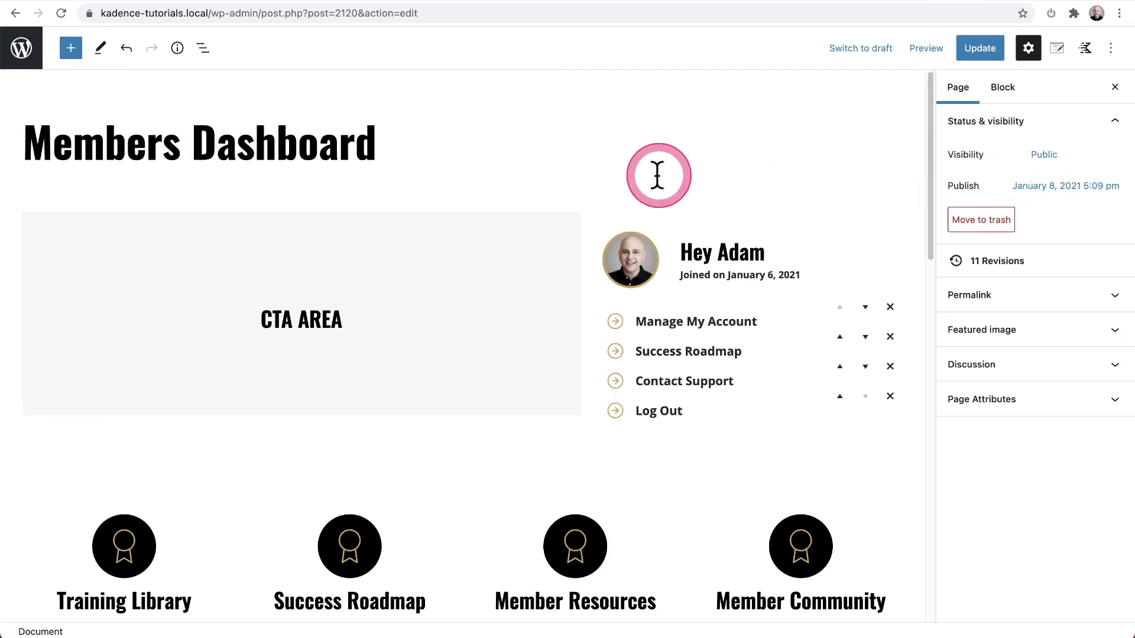
Insert a Post Grid/Carousel block, found by searching 'post', below 'Welcome Adam' using the fourth layout style.
{"action": "scroll", "coordinate": [593, 175], "scroll_direction": "down", "scroll_amount": 10}
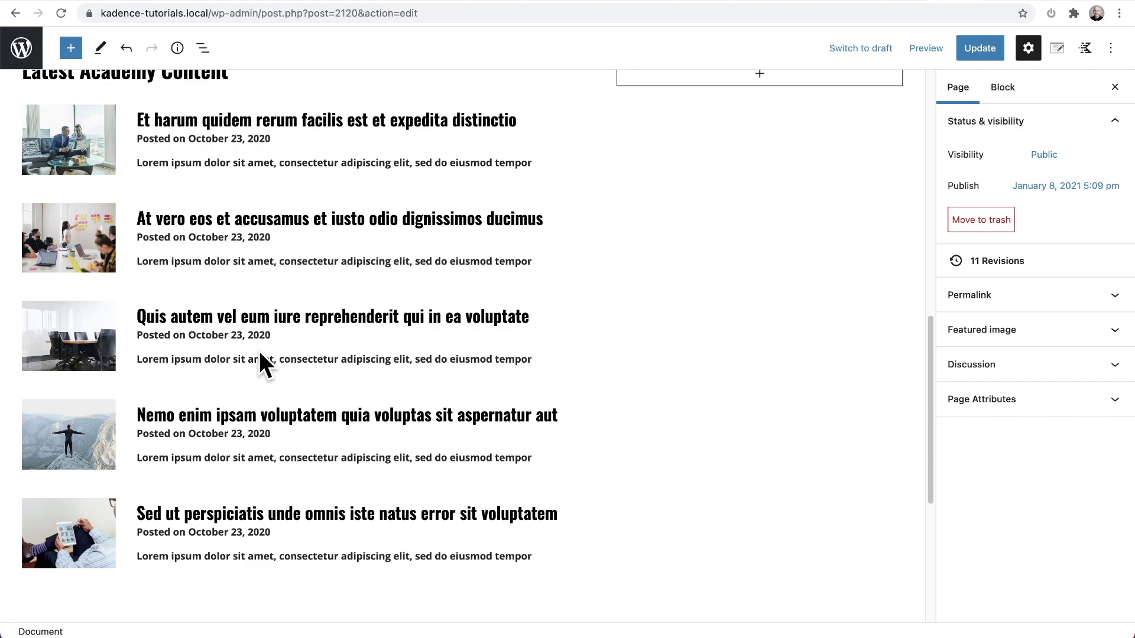
{"action": "scroll", "coordinate": [258, 354], "scroll_direction": "down", "scroll_amount": 7}
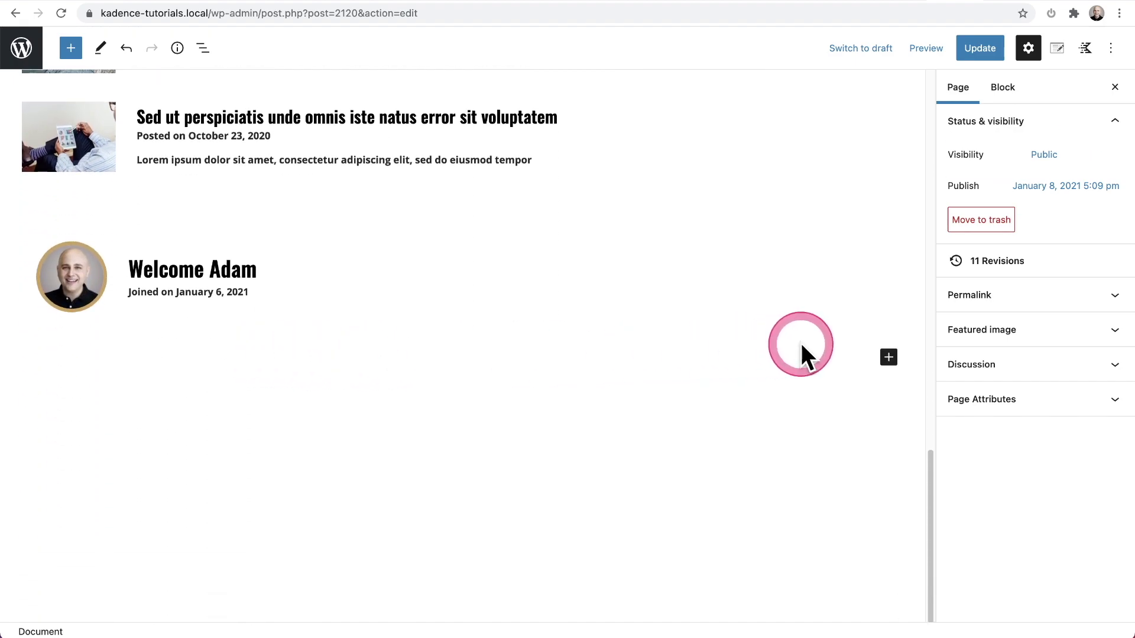
{"action": "left_click", "coordinate": [888, 357]}
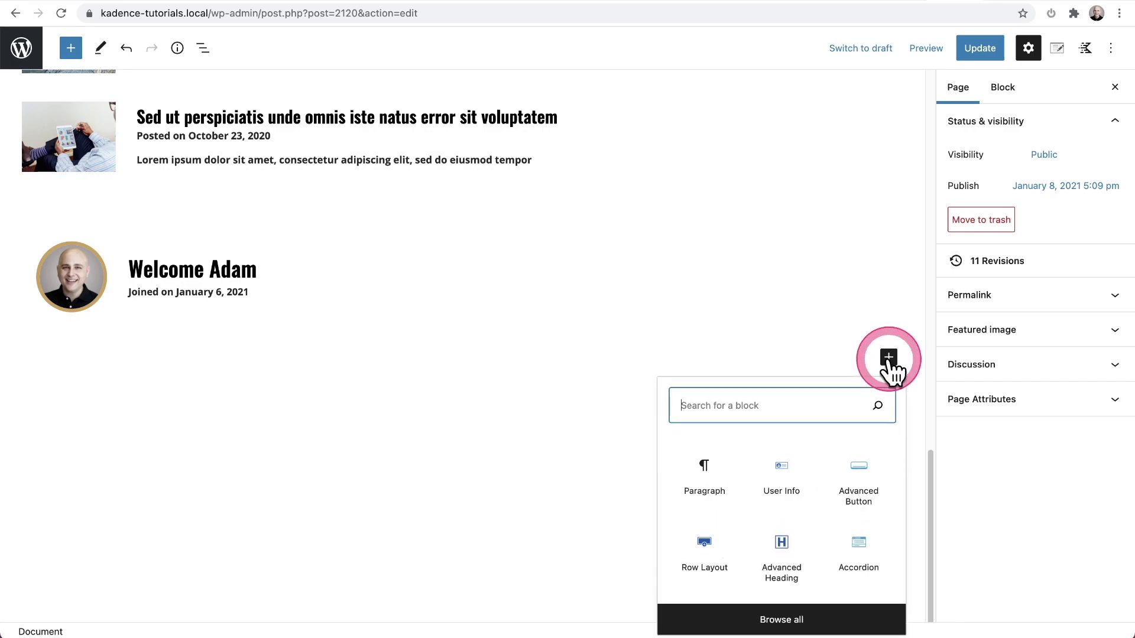
{"action": "type", "text": "post"}
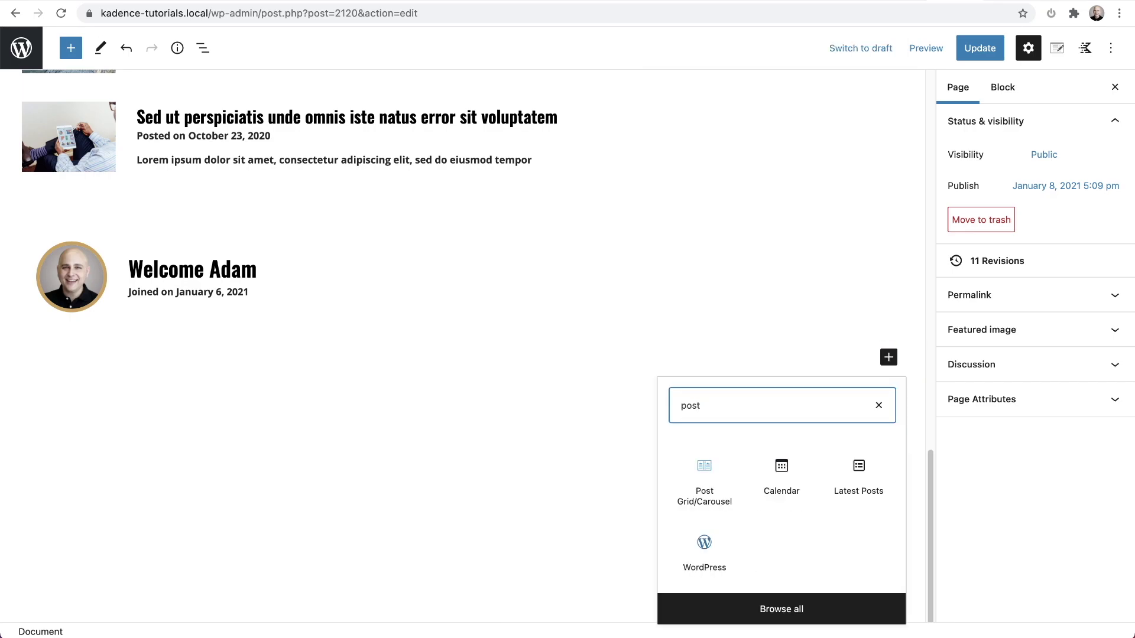
{"action": "left_click", "coordinate": [791, 465]}
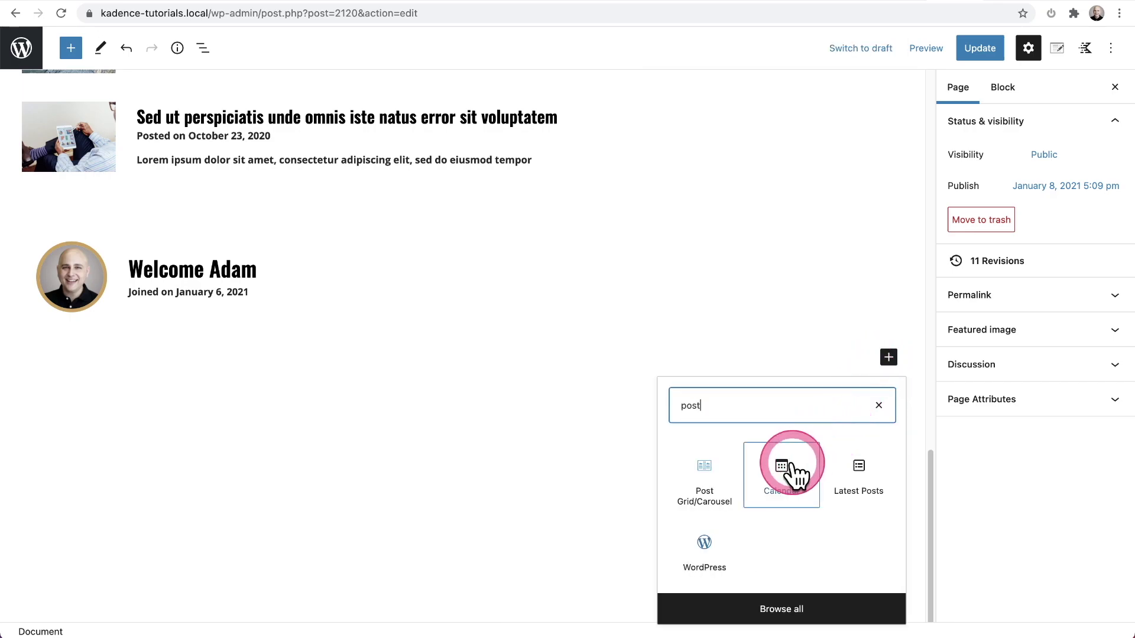
{"action": "left_click", "coordinate": [709, 473]}
{"action": "left_click", "coordinate": [644, 442]}
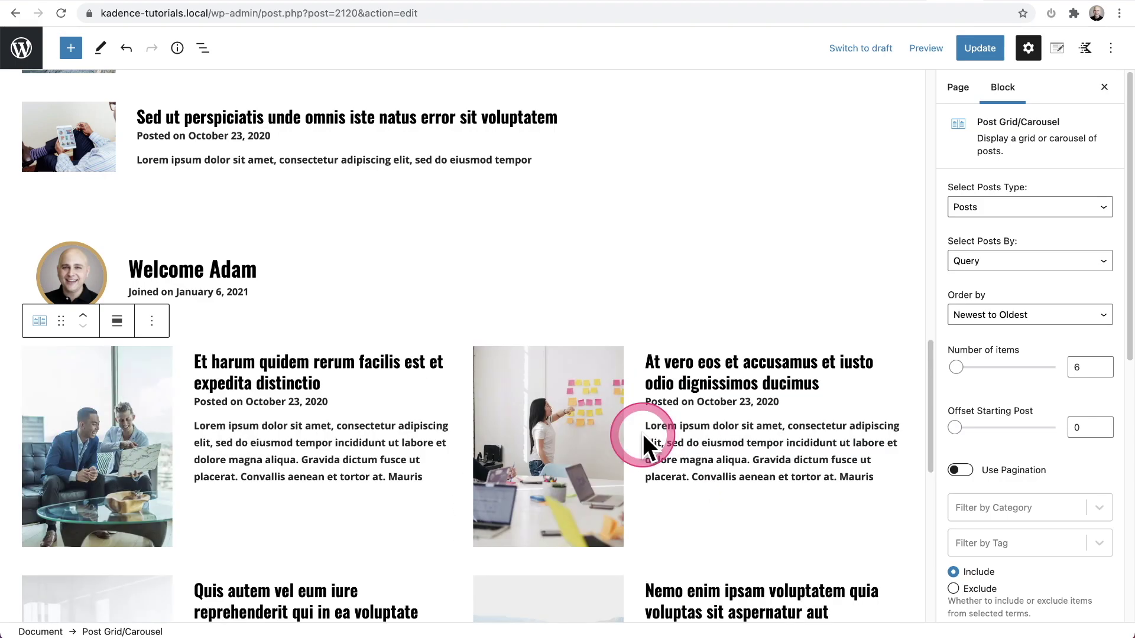
Set the Post Grid/Carousel Layout Settings to 1 column so each post spans the full width.
{"action": "scroll", "coordinate": [389, 476], "scroll_direction": "down", "scroll_amount": 3}
{"action": "scroll", "coordinate": [389, 474], "scroll_direction": "down", "scroll_amount": 3}
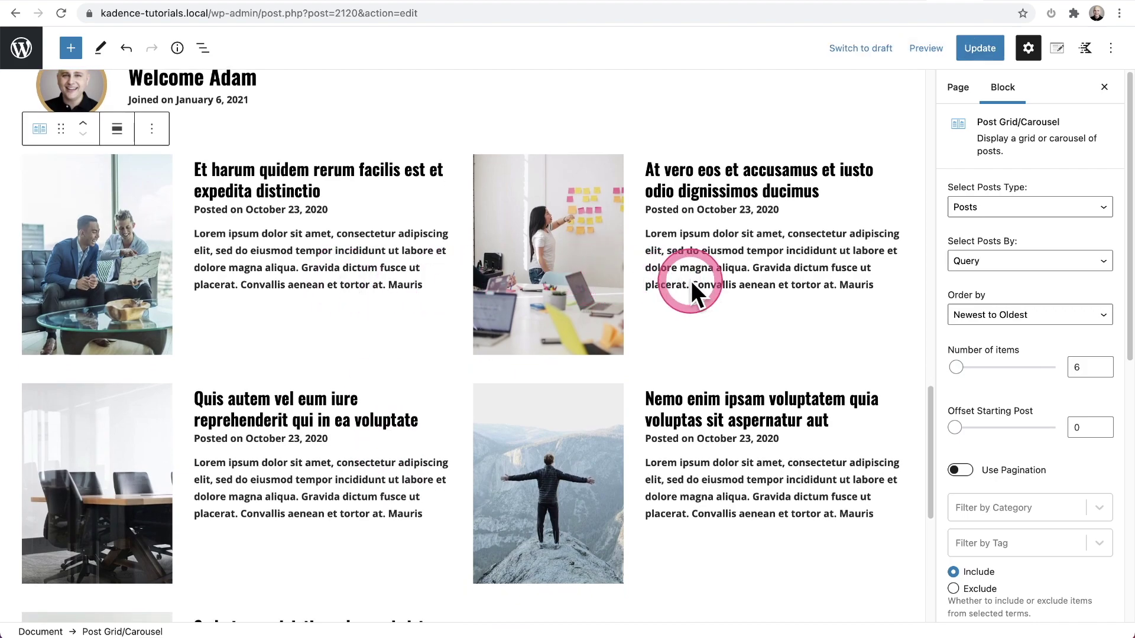
{"action": "scroll", "coordinate": [1022, 274], "scroll_direction": "down", "scroll_amount": 10}
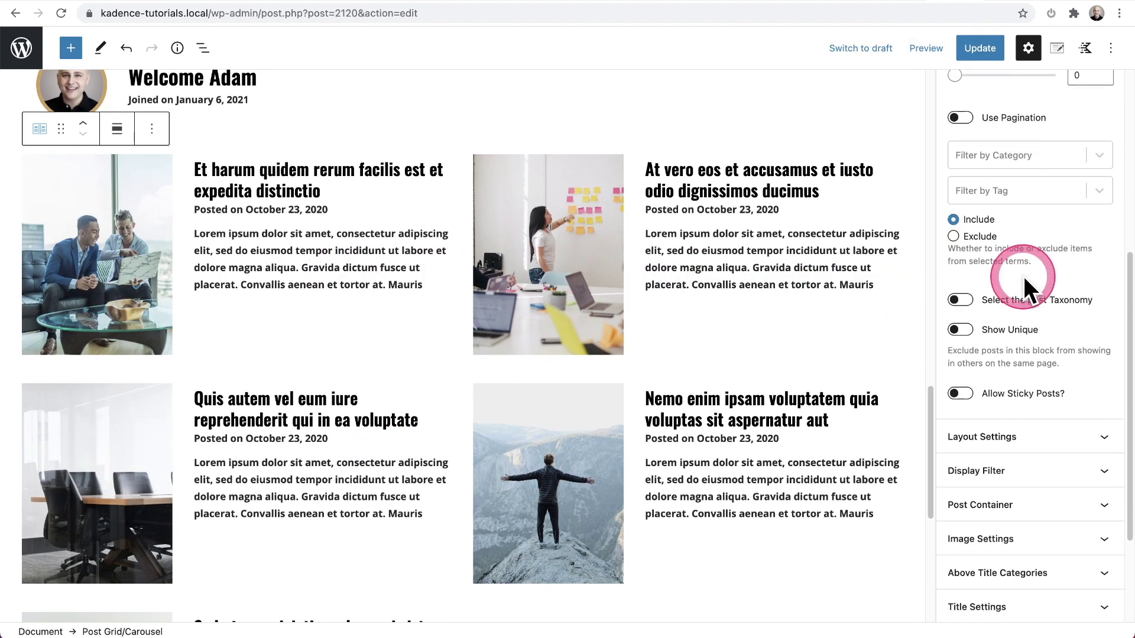
{"action": "left_click", "coordinate": [997, 322]}
{"action": "scroll", "coordinate": [1035, 362], "scroll_direction": "down", "scroll_amount": 2}
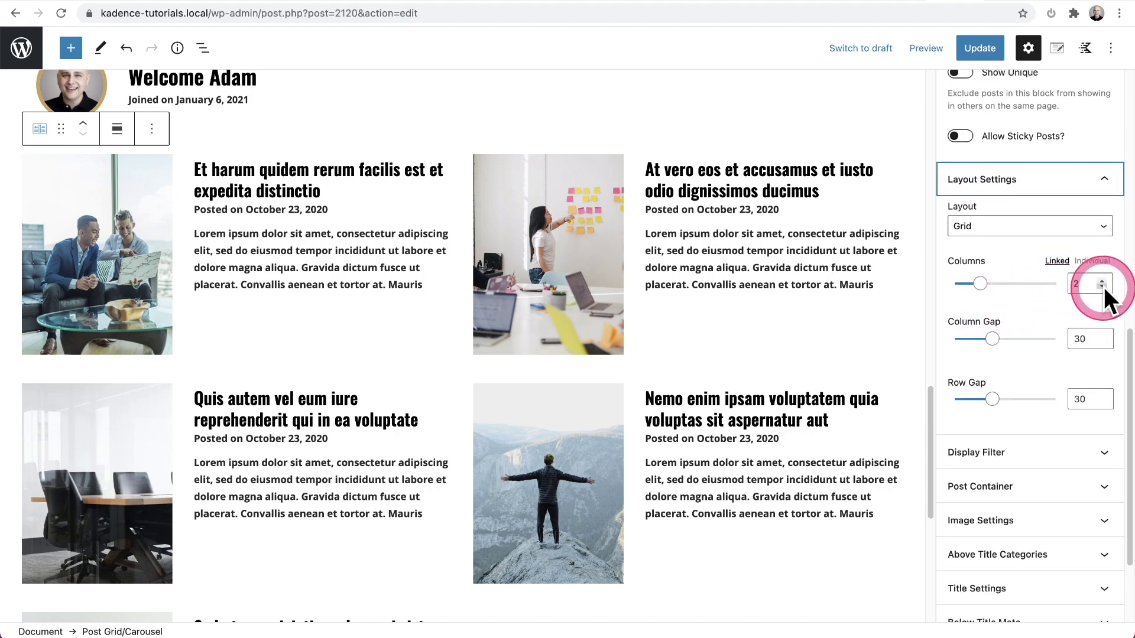
{"action": "left_click", "coordinate": [1102, 288]}
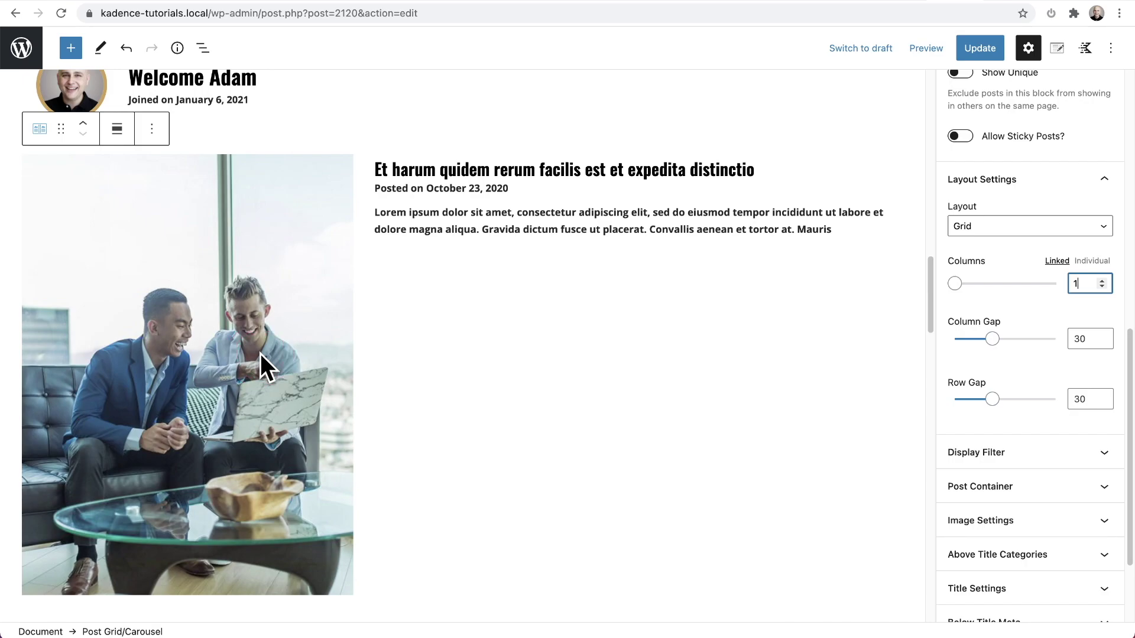
{"action": "scroll", "coordinate": [260, 353], "scroll_direction": "down", "scroll_amount": 2}
{"action": "scroll", "coordinate": [260, 354], "scroll_direction": "up", "scroll_amount": 2}
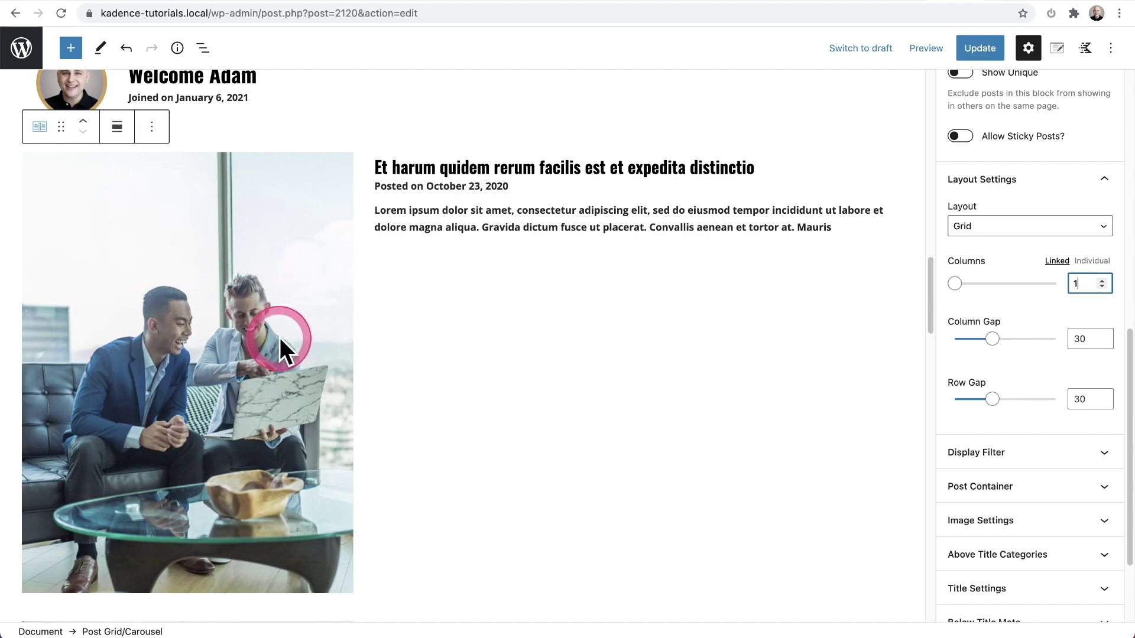
{"action": "scroll", "coordinate": [1005, 349], "scroll_direction": "down", "scroll_amount": 3}
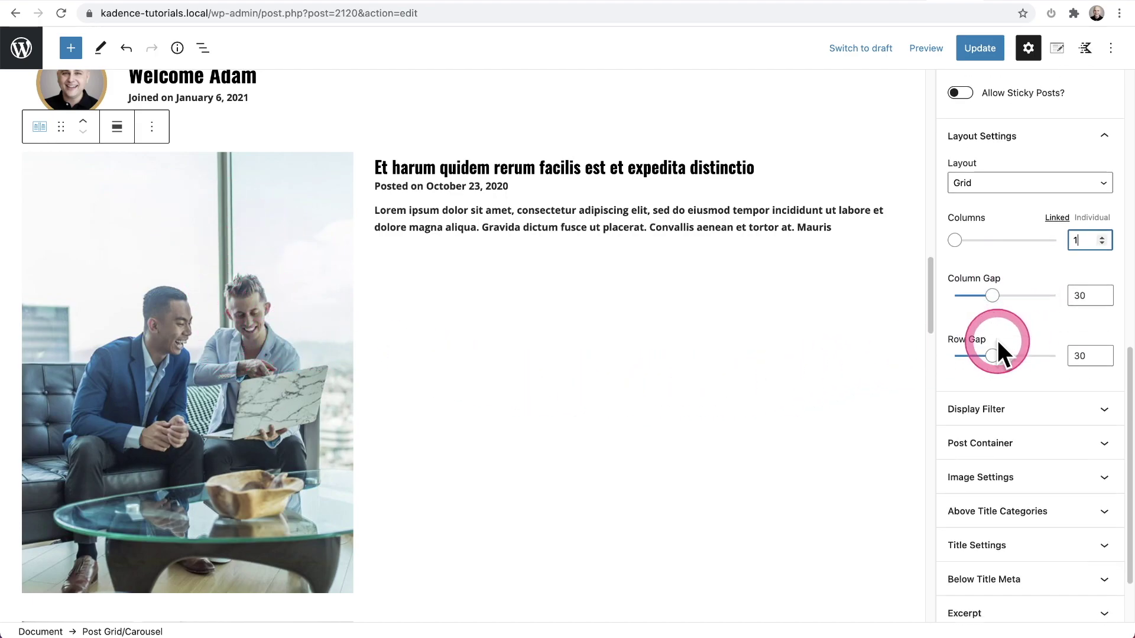
In Image Settings, set the post image ratio to Landscape 3:2 and Image Width to 20%.
{"action": "left_click", "coordinate": [1012, 395]}
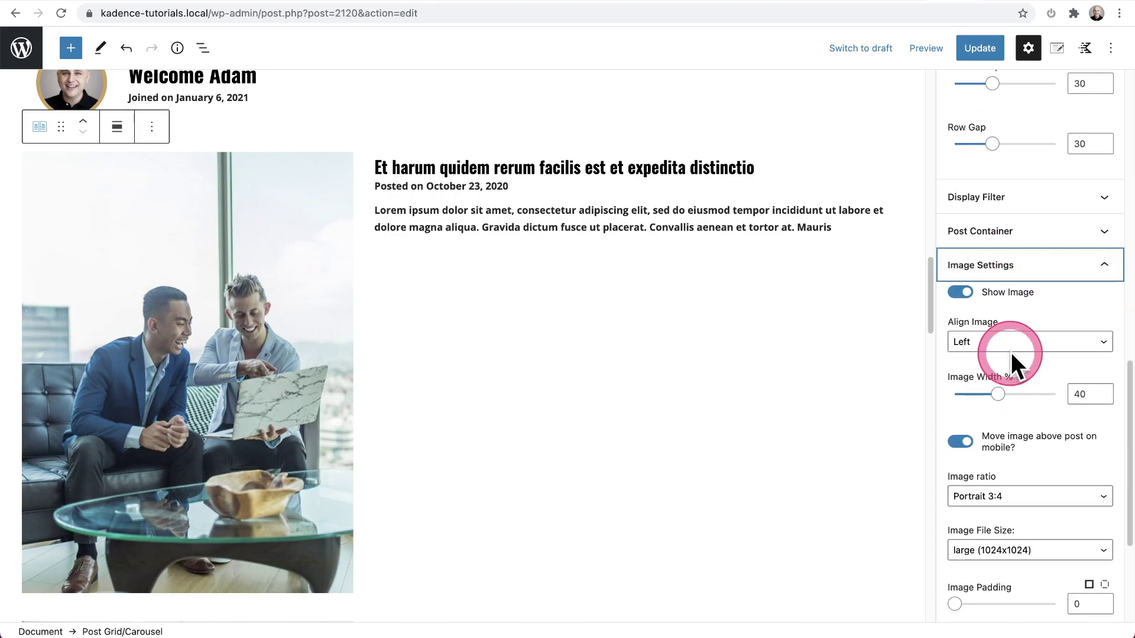
{"action": "scroll", "coordinate": [1012, 349], "scroll_direction": "down", "scroll_amount": 3}
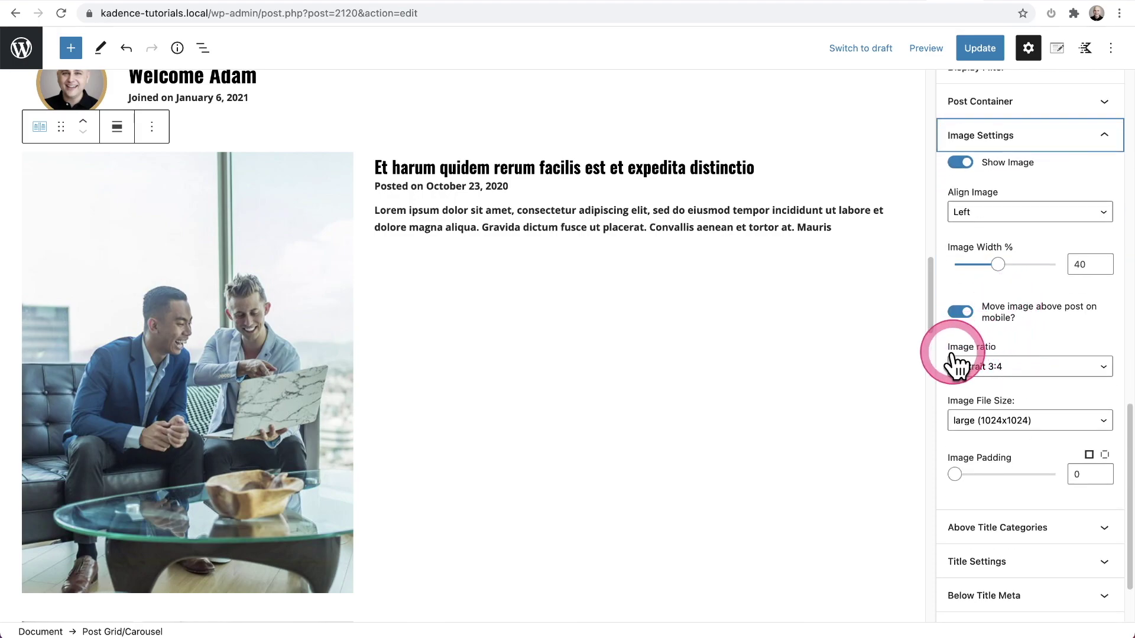
{"action": "left_click", "coordinate": [1025, 380]}
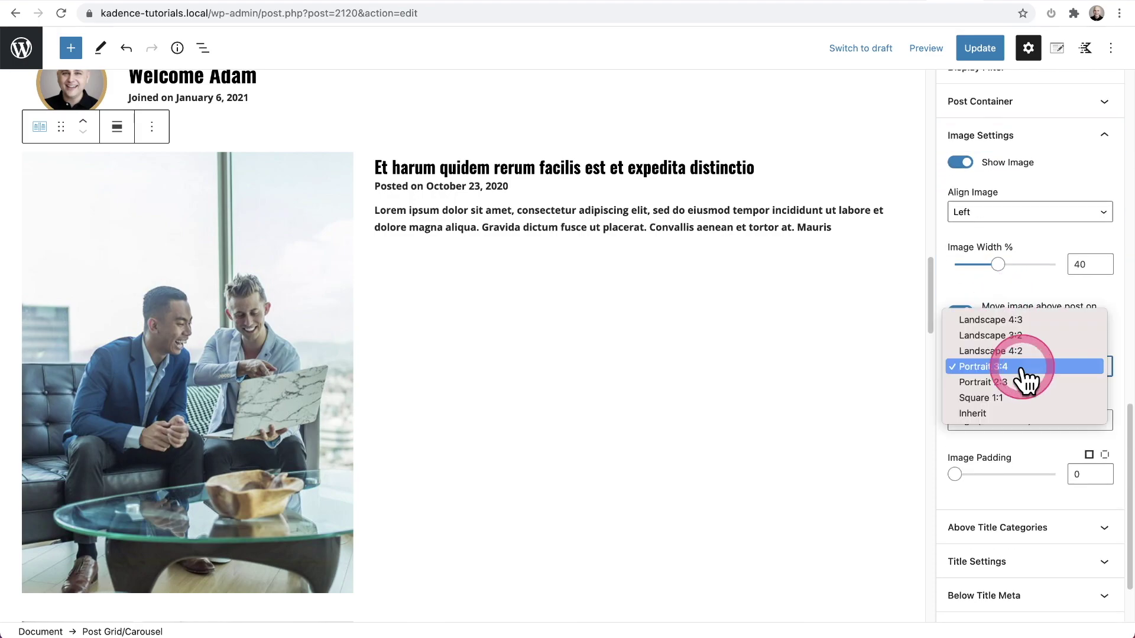
{"action": "left_click", "coordinate": [1025, 336]}
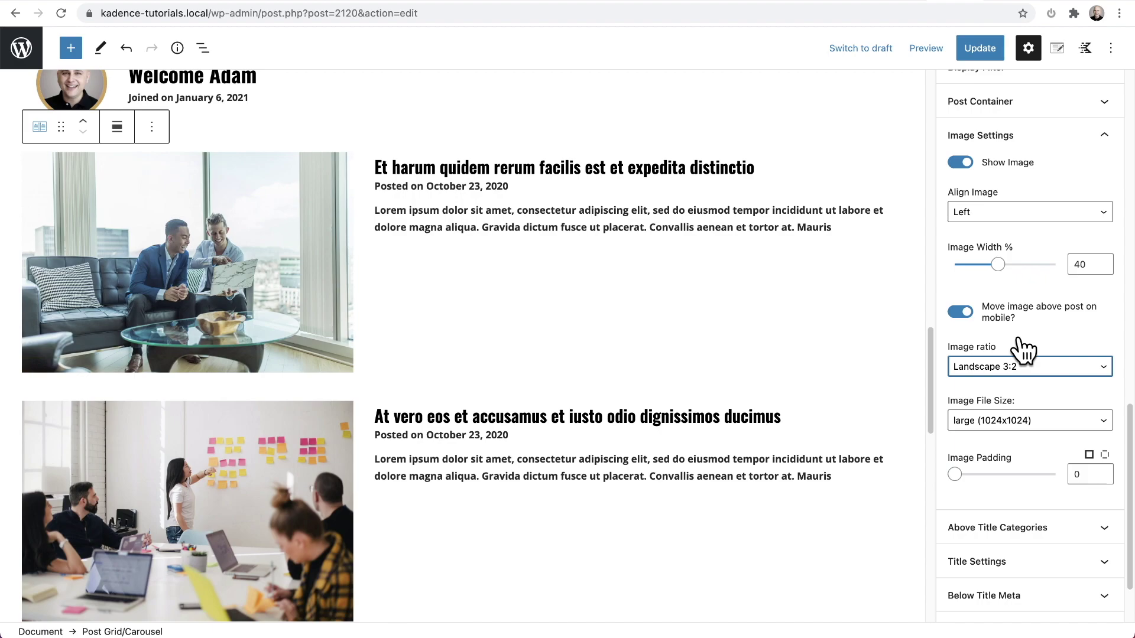
{"action": "left_click", "coordinate": [999, 266]}
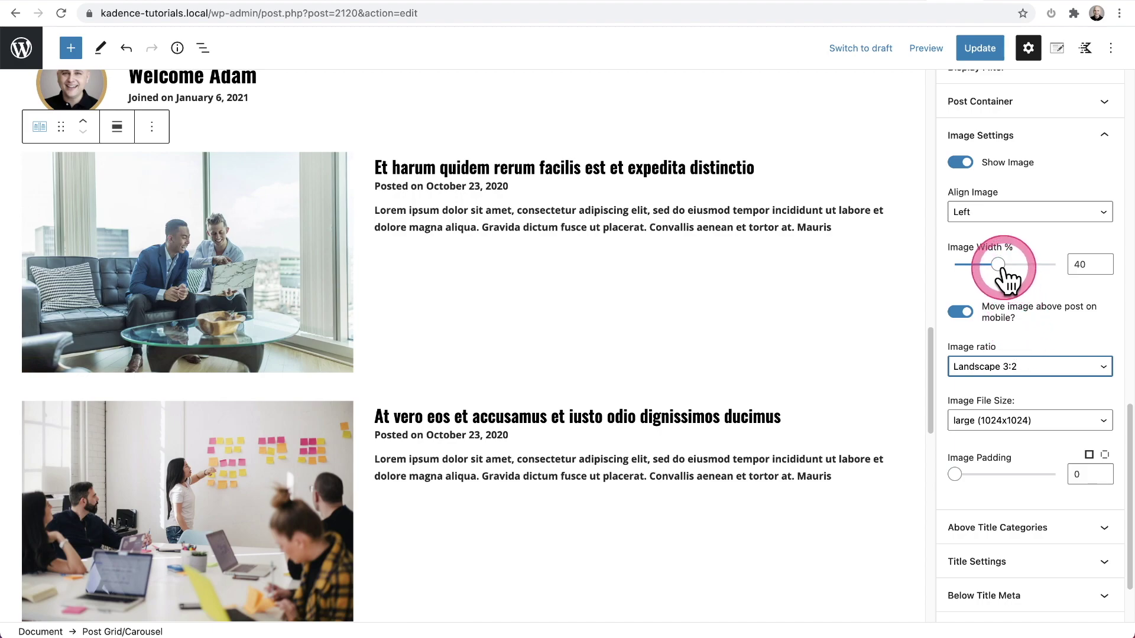
{"action": "left_click_drag", "start_coordinate": [999, 266], "coordinate": [970, 266]}
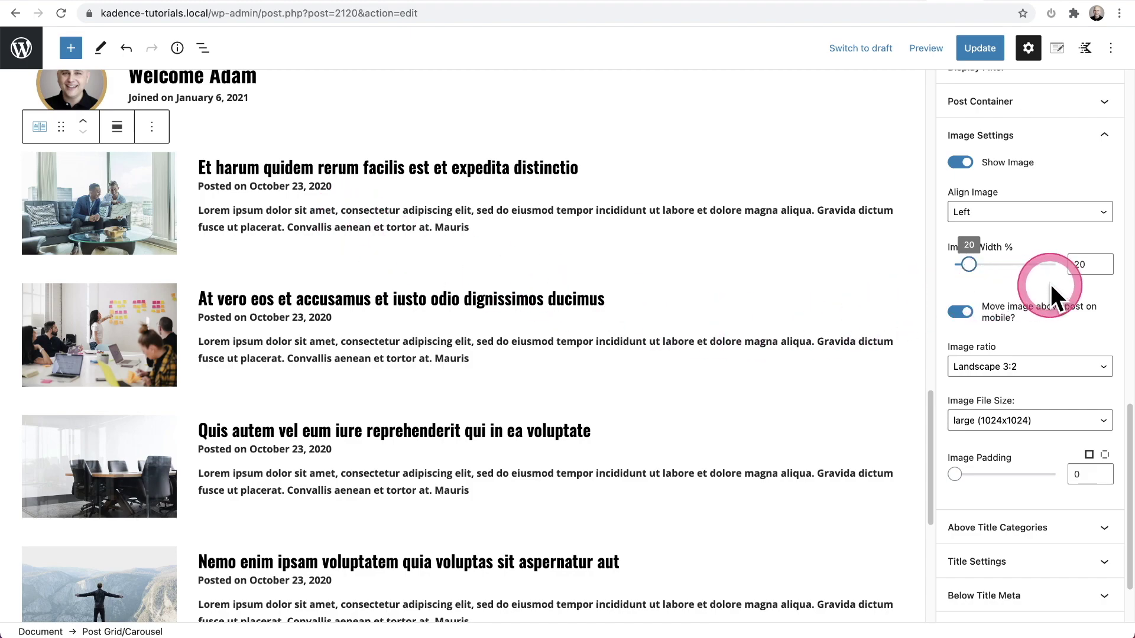
{"action": "scroll", "coordinate": [1050, 293], "scroll_direction": "down", "scroll_amount": 5}
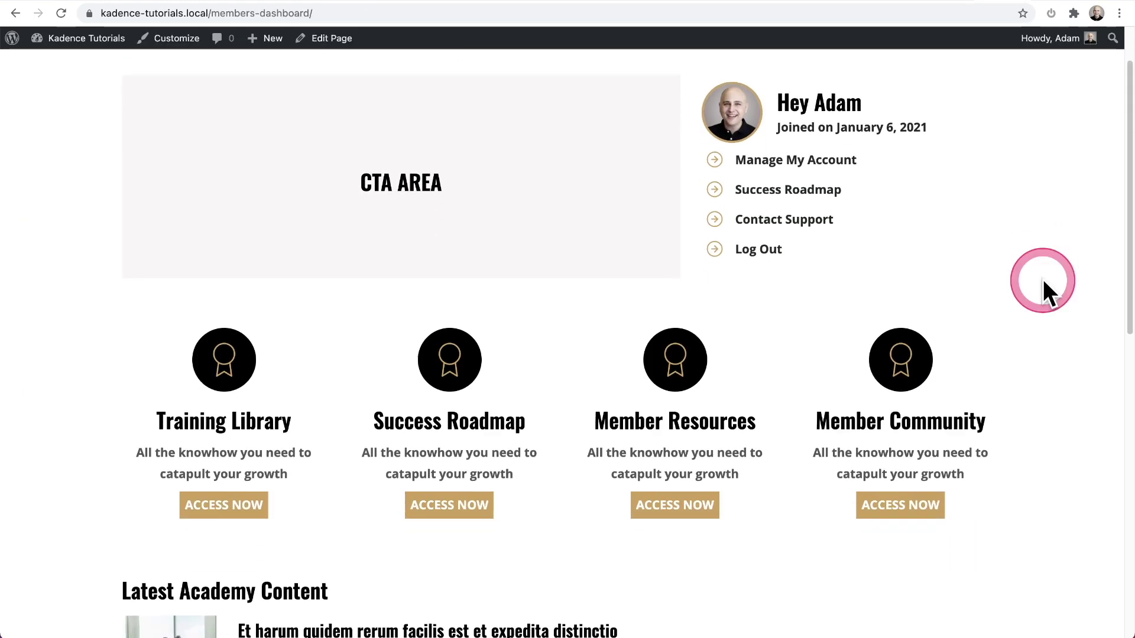
Scroll the live Members Dashboard down to the Latest Academy Content list and back up.
{"action": "scroll", "coordinate": [1043, 279], "scroll_direction": "down", "scroll_amount": 8}
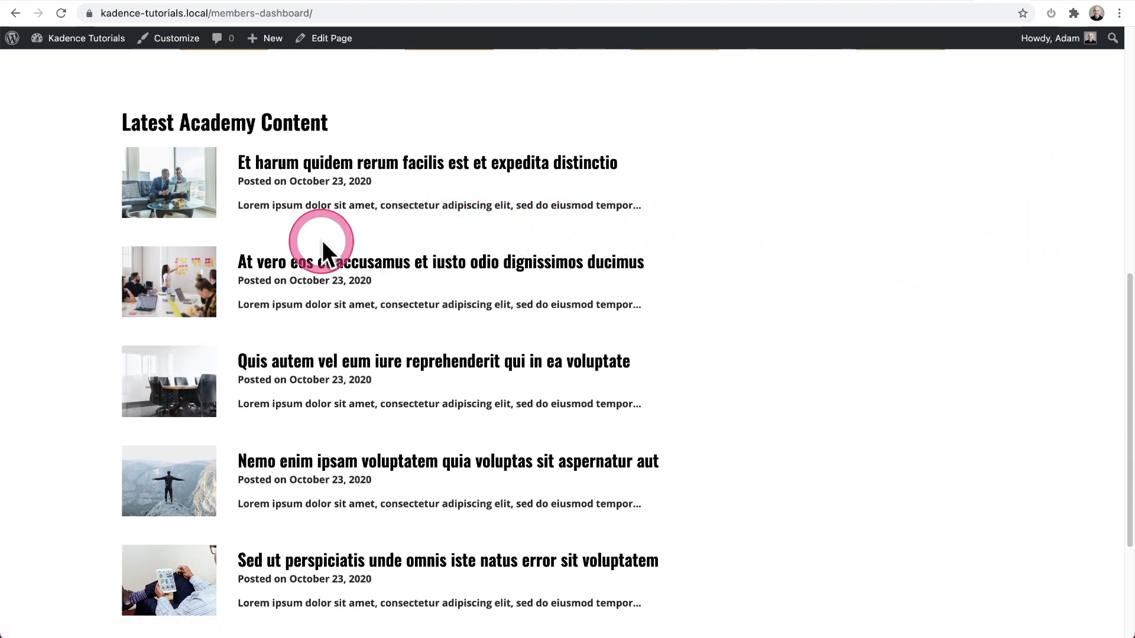
{"action": "scroll", "coordinate": [425, 299], "scroll_direction": "up", "scroll_amount": 8}
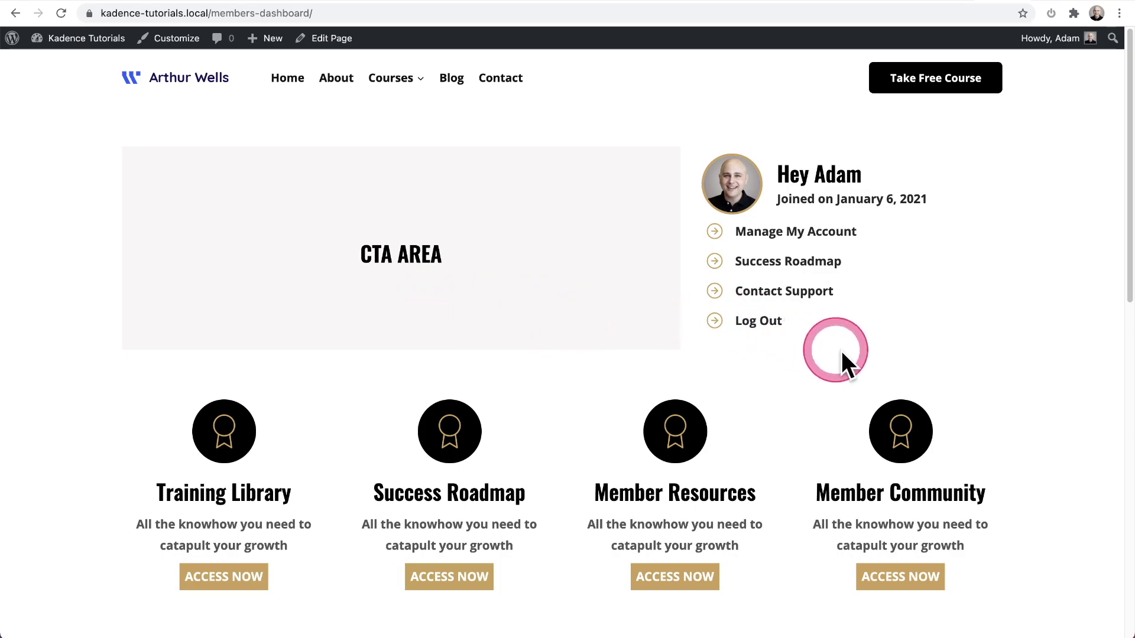